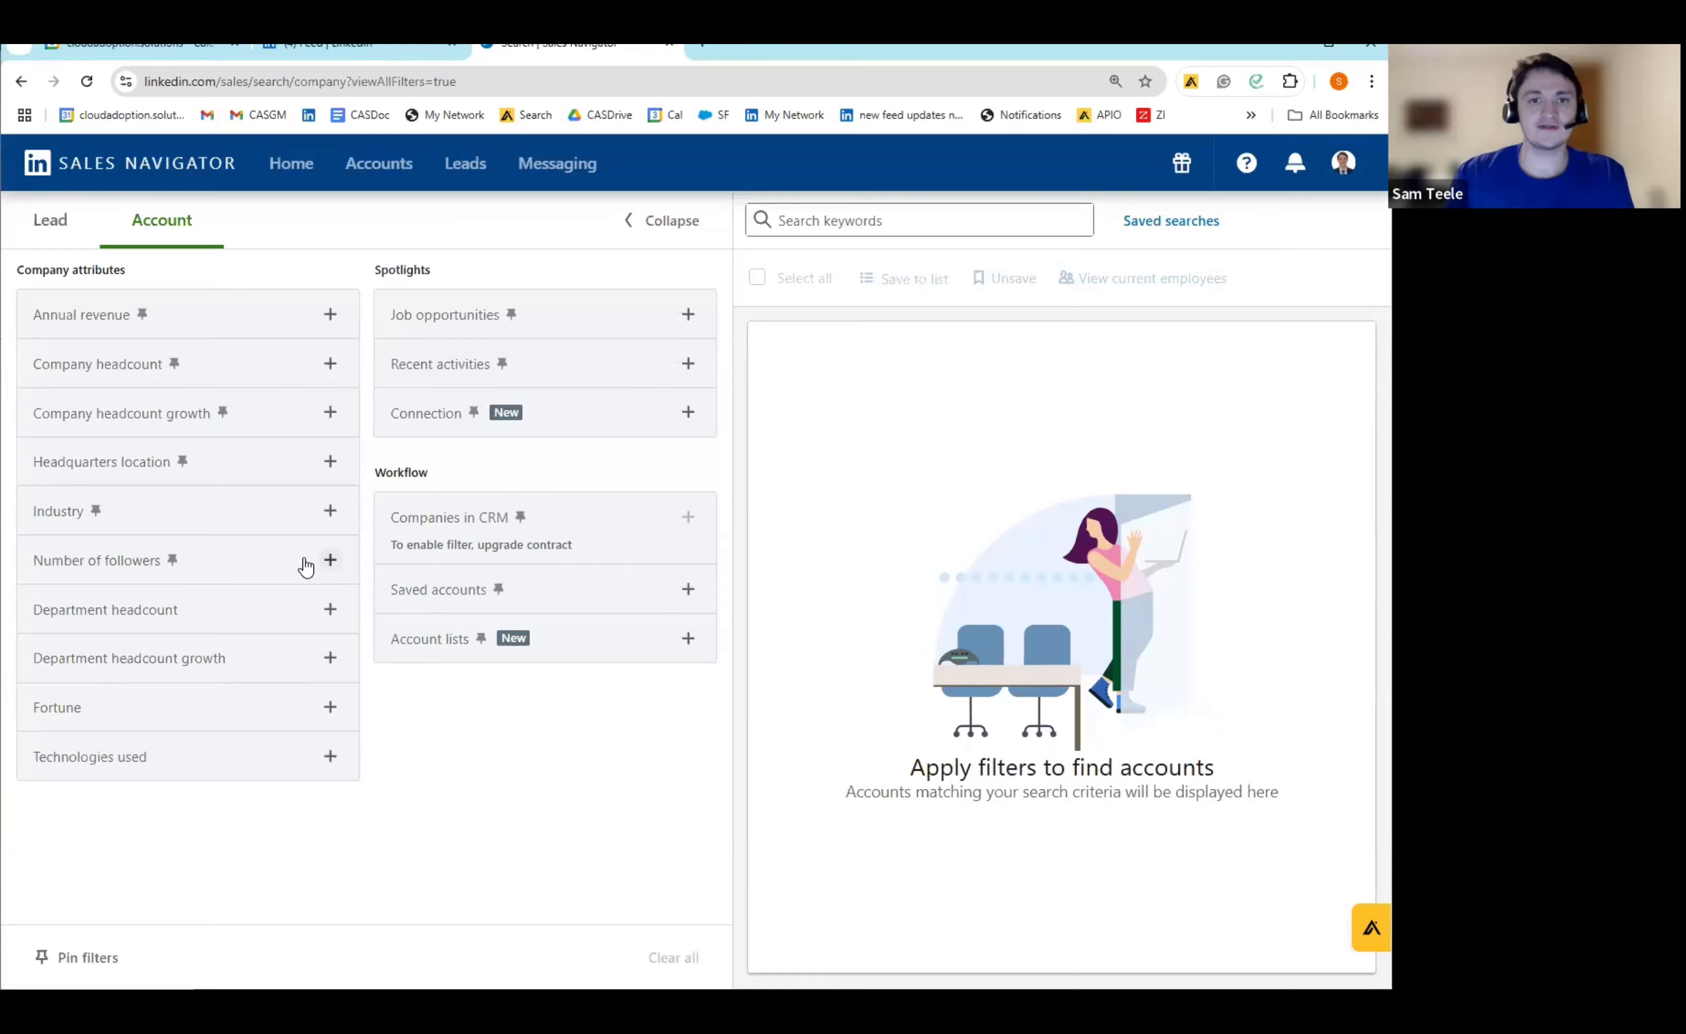
# Step: Filter the account search to company headcounts of 11-50, 51-200 and 201-500
pyautogui.click(288, 370)
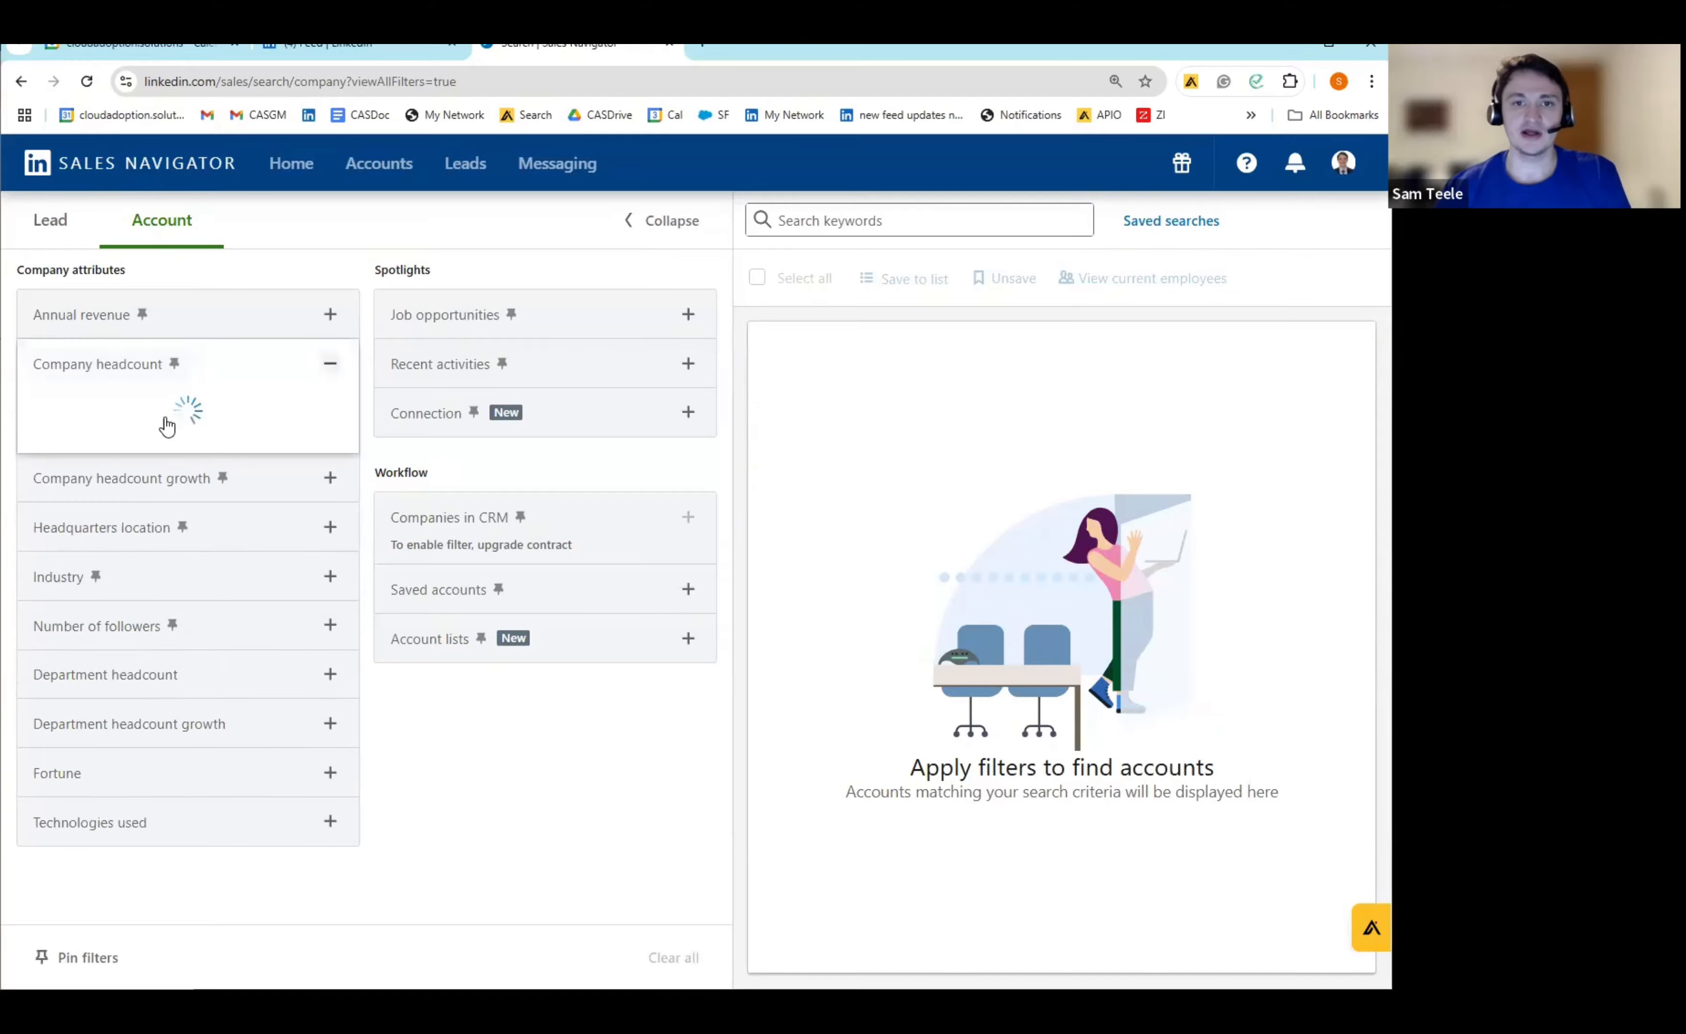
pyautogui.click(49, 426)
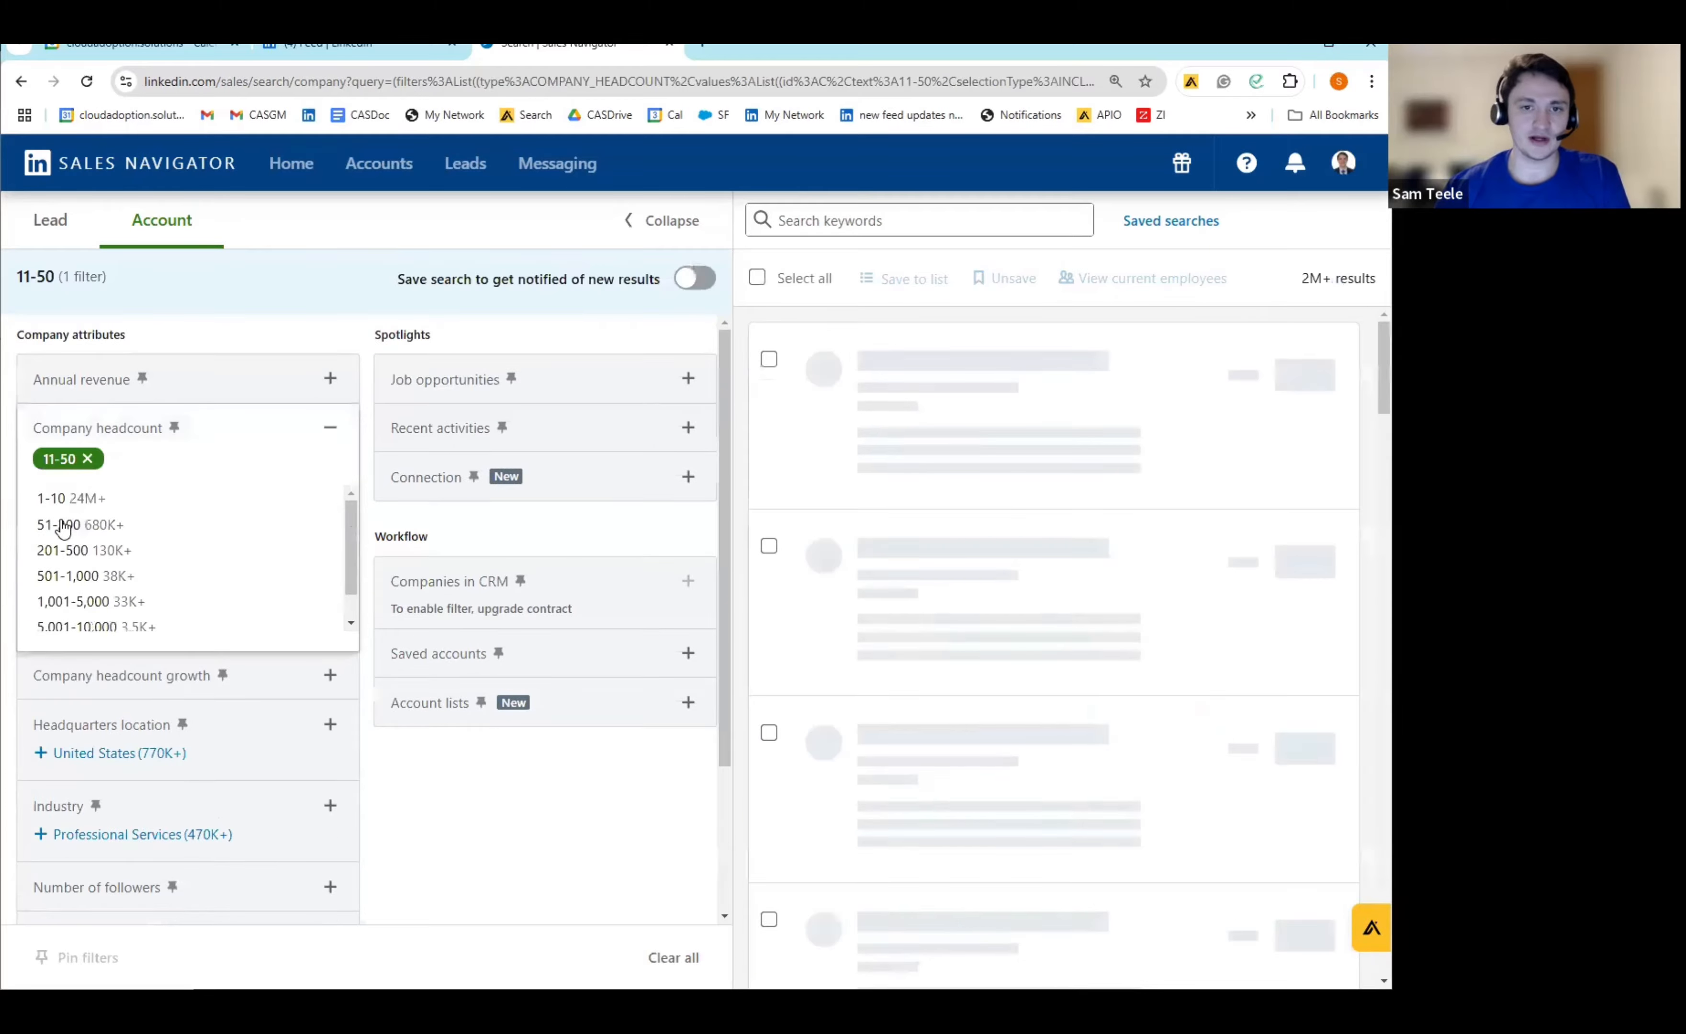
pyautogui.click(62, 524)
pyautogui.click(66, 526)
pyautogui.click(330, 427)
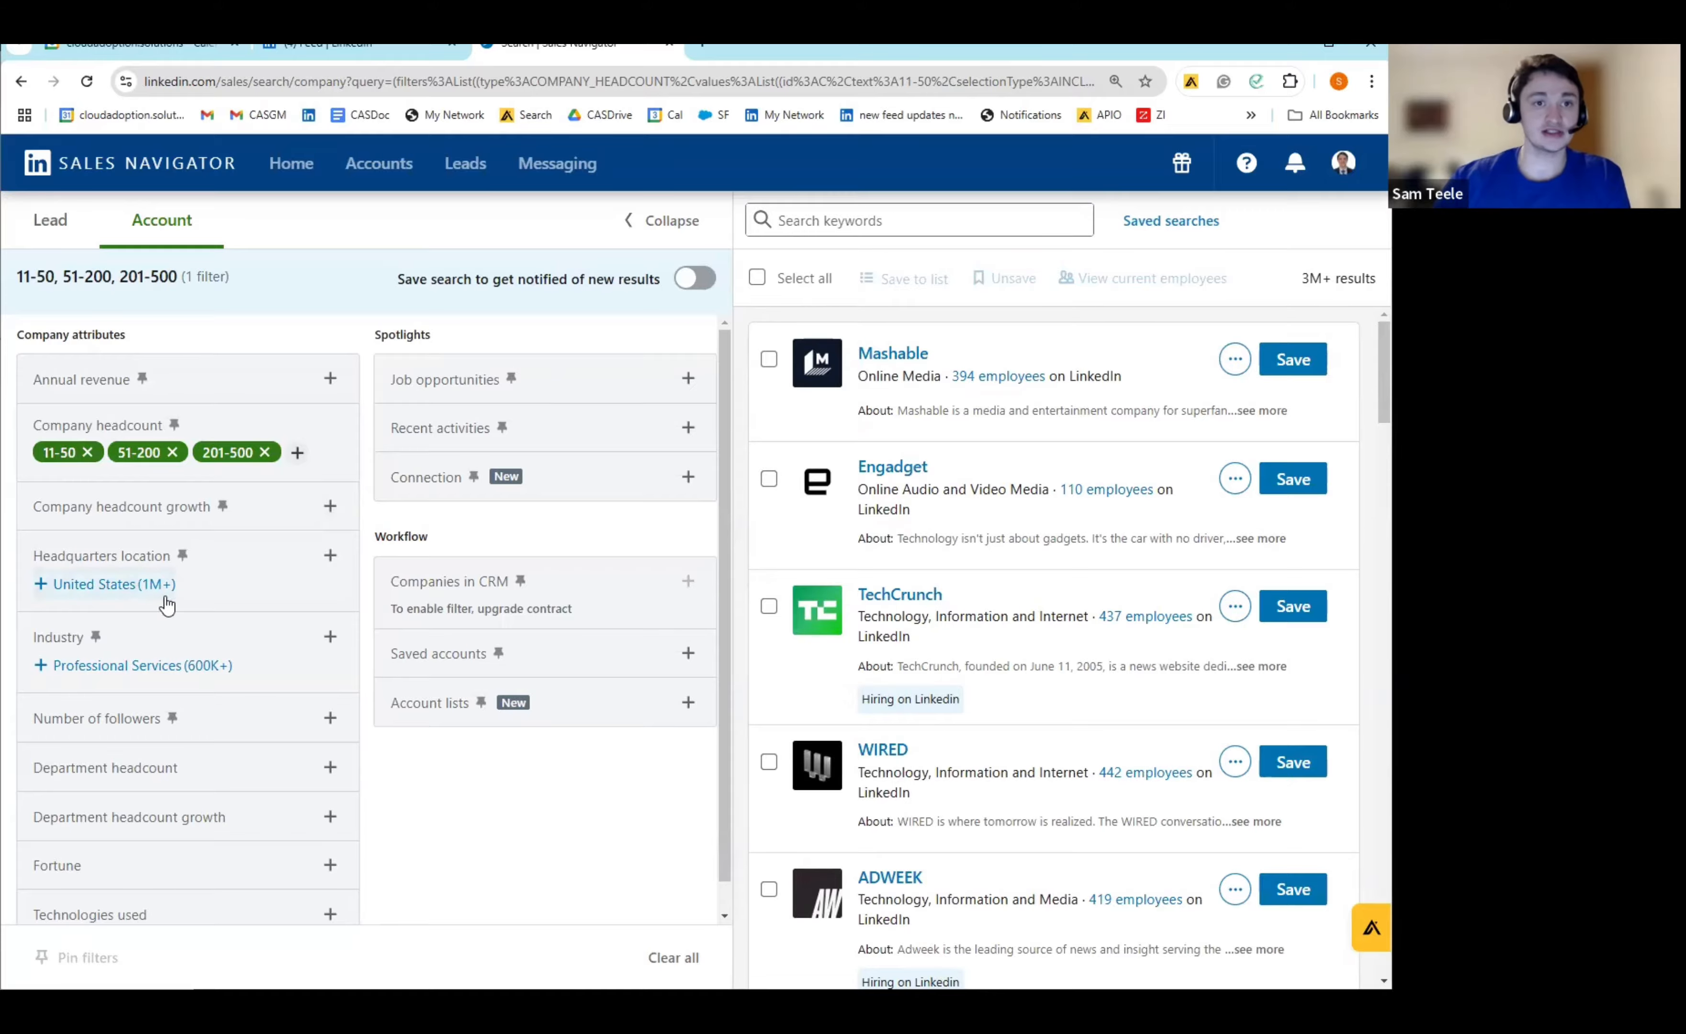
# Step: Restrict the accounts to headquarters in the United States and include the Biotechnology Research industry
pyautogui.click(145, 587)
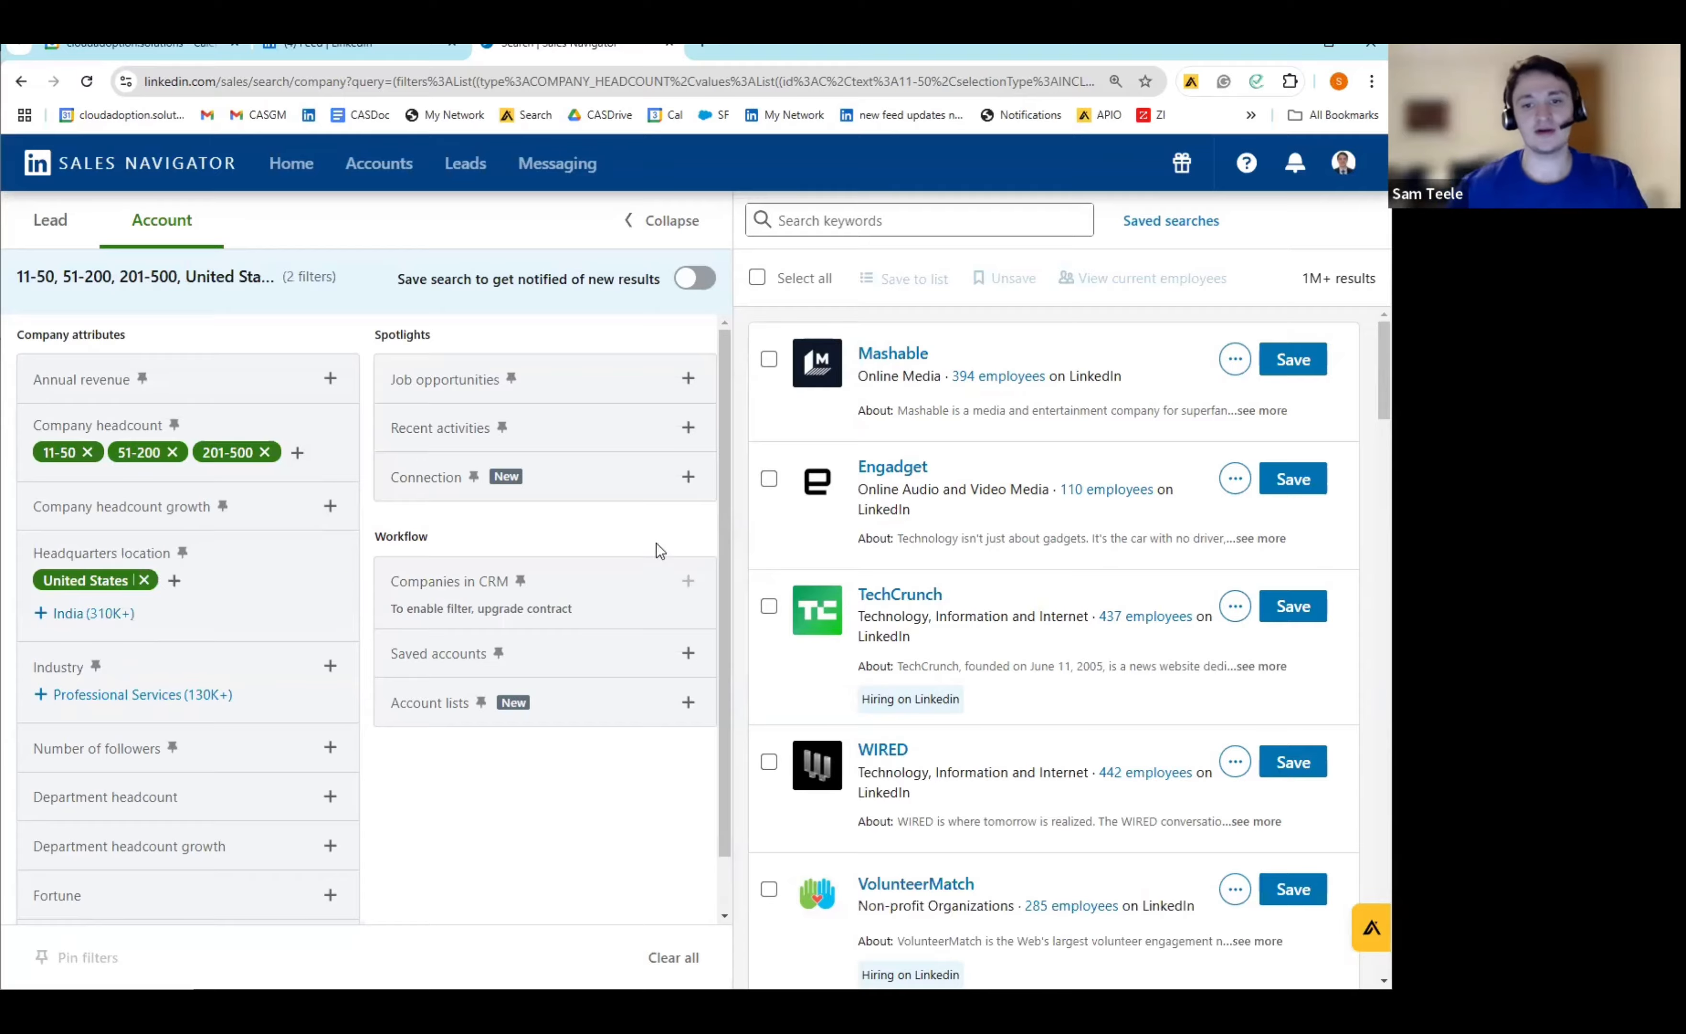
pyautogui.click(331, 666)
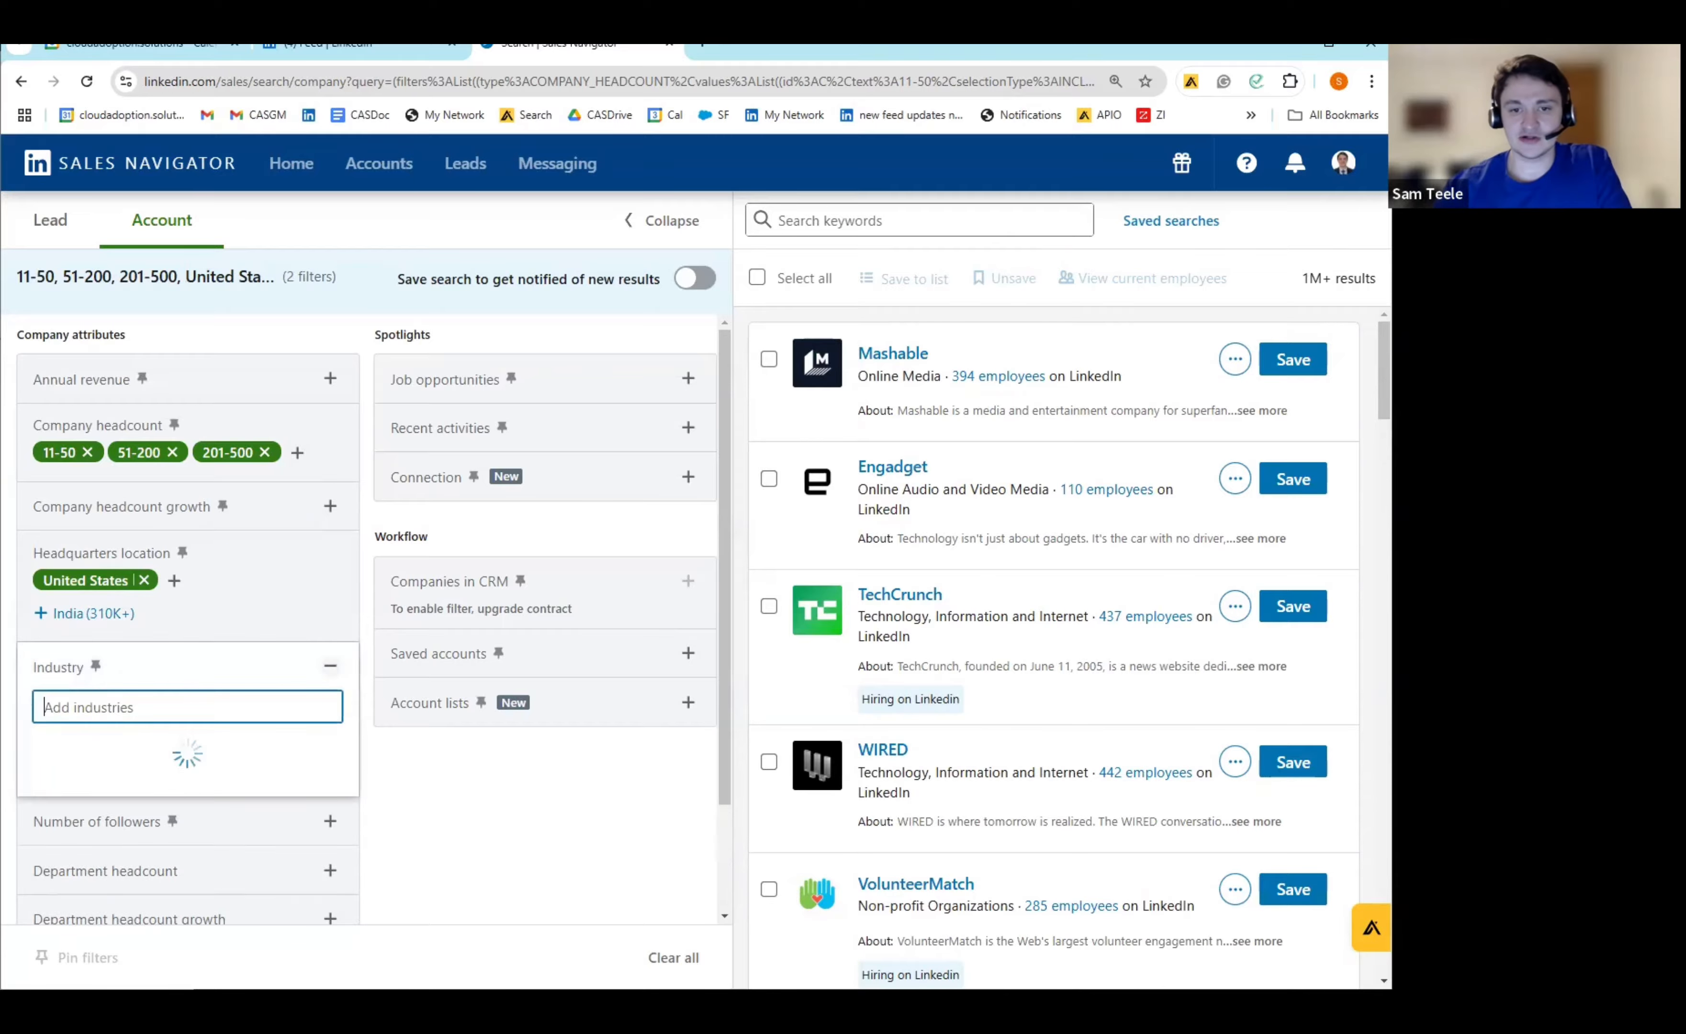
pyautogui.write('biote')
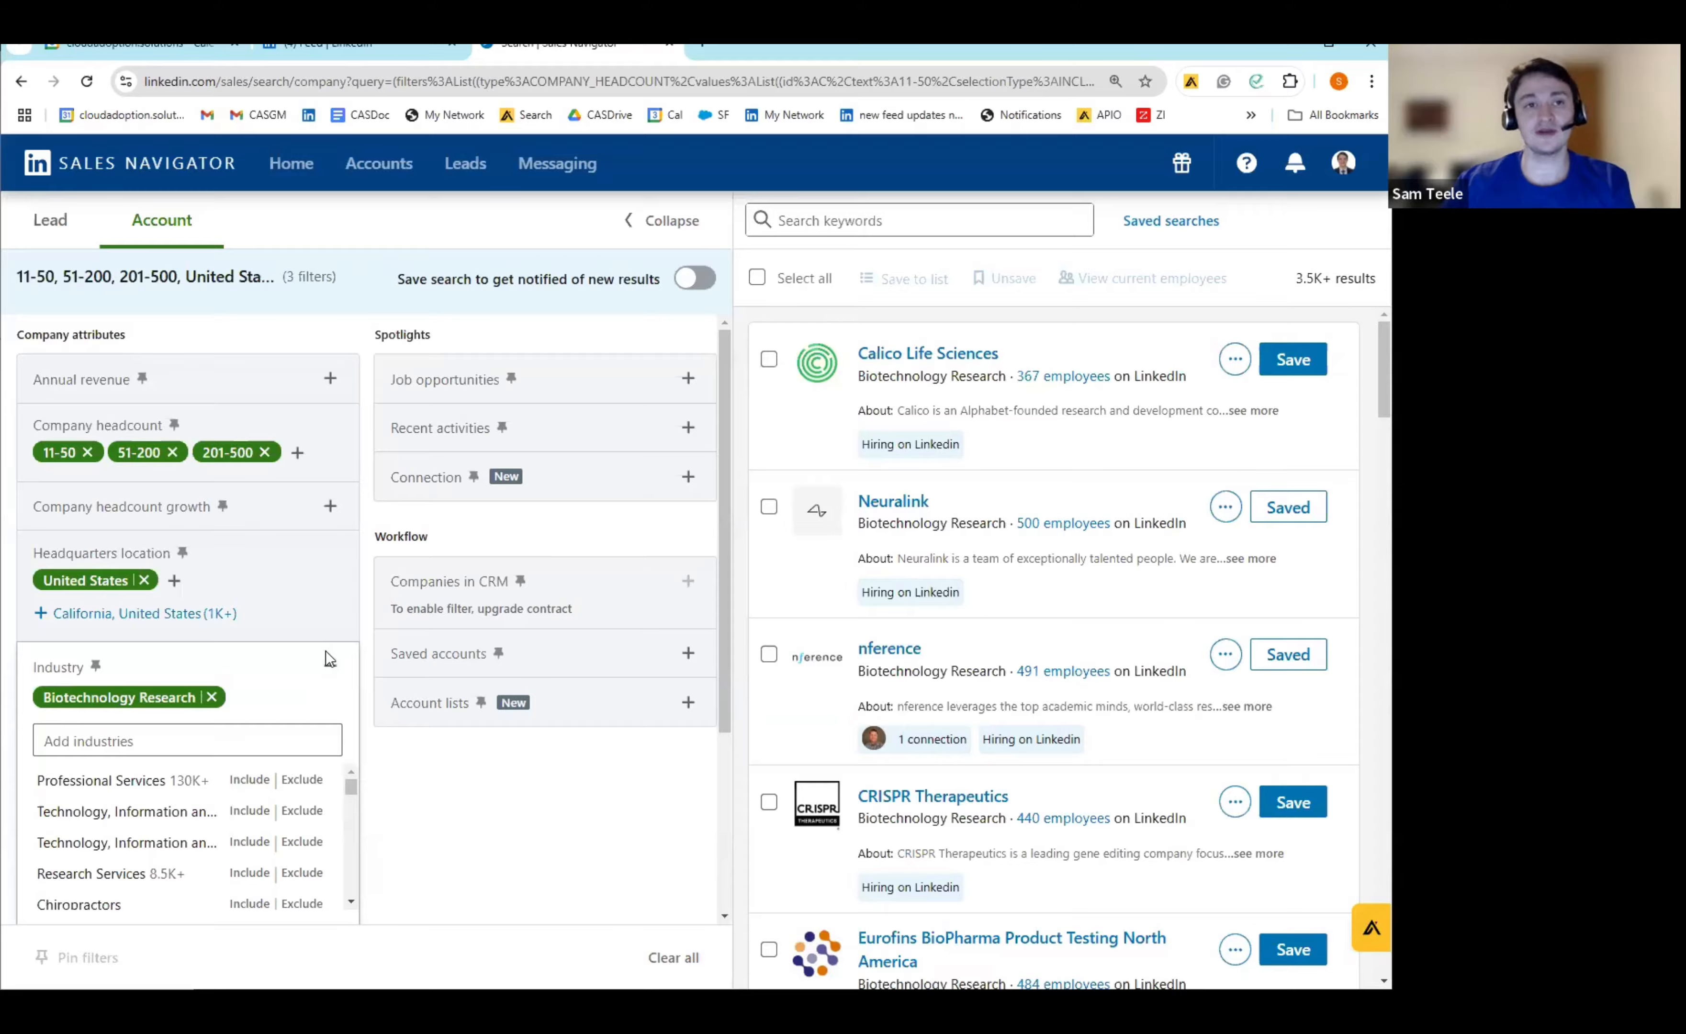
pyautogui.click(329, 661)
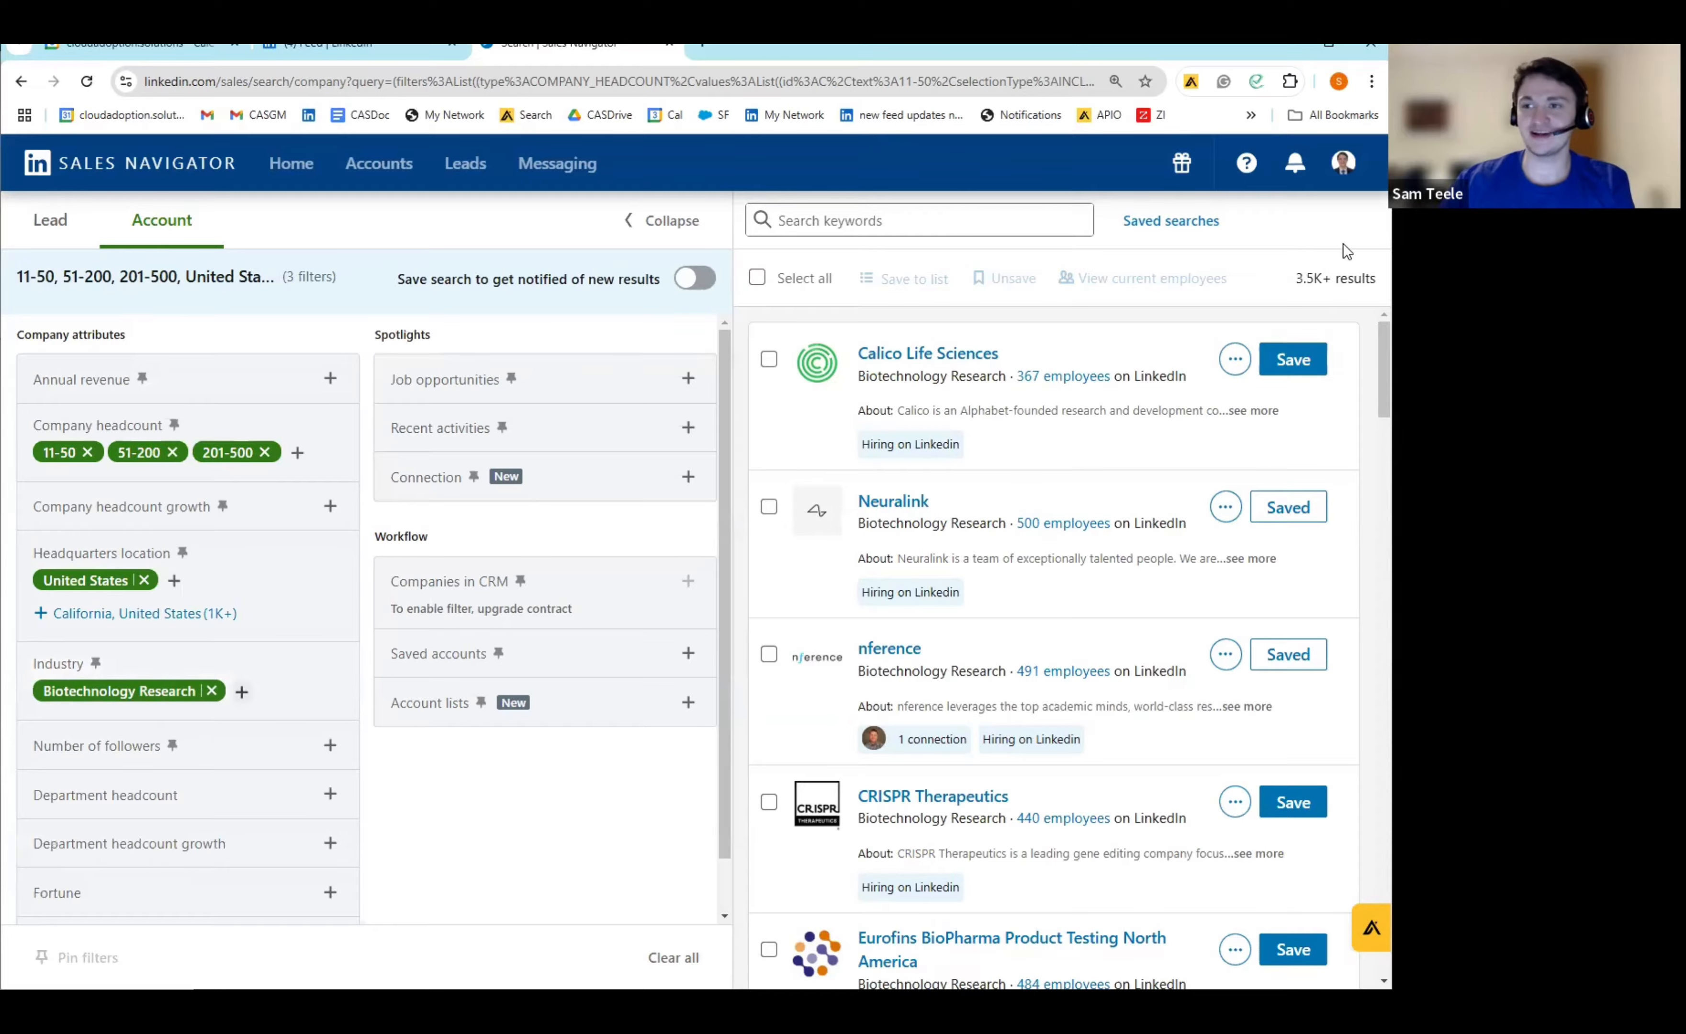
pyautogui.moveTo(1294, 278); pyautogui.dragTo(1379, 278)
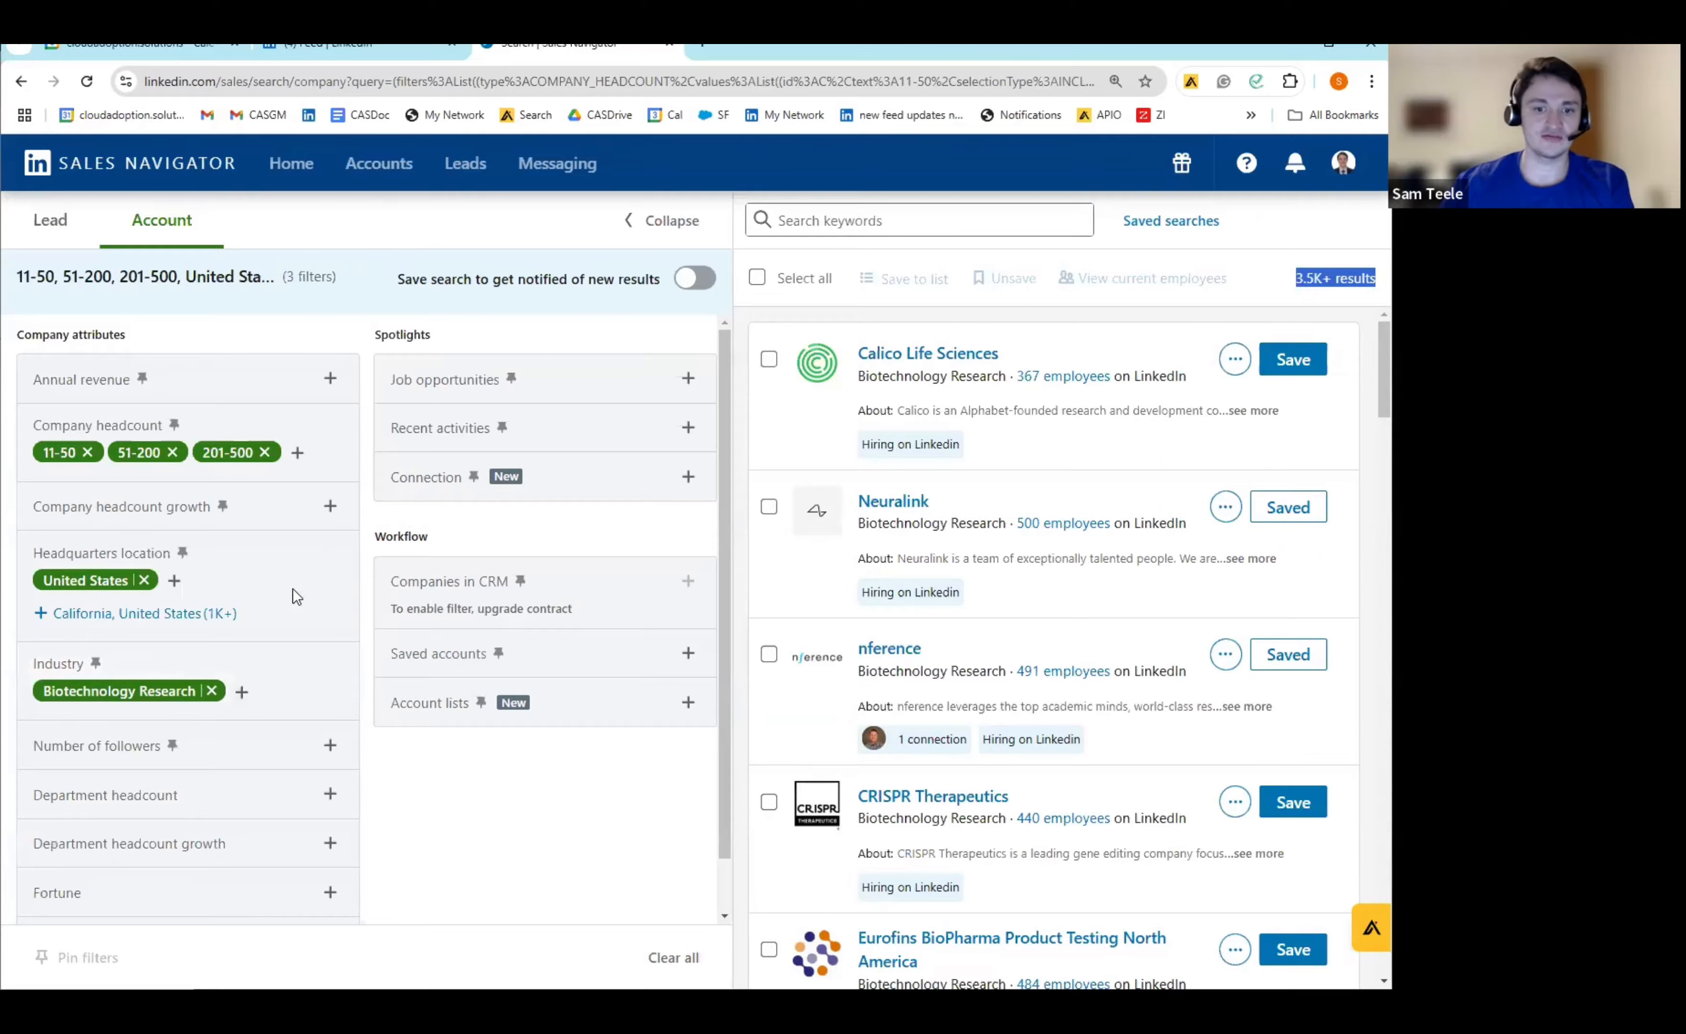
pyautogui.scroll(-1, 298, 608)
pyautogui.scroll(1, 263, 671)
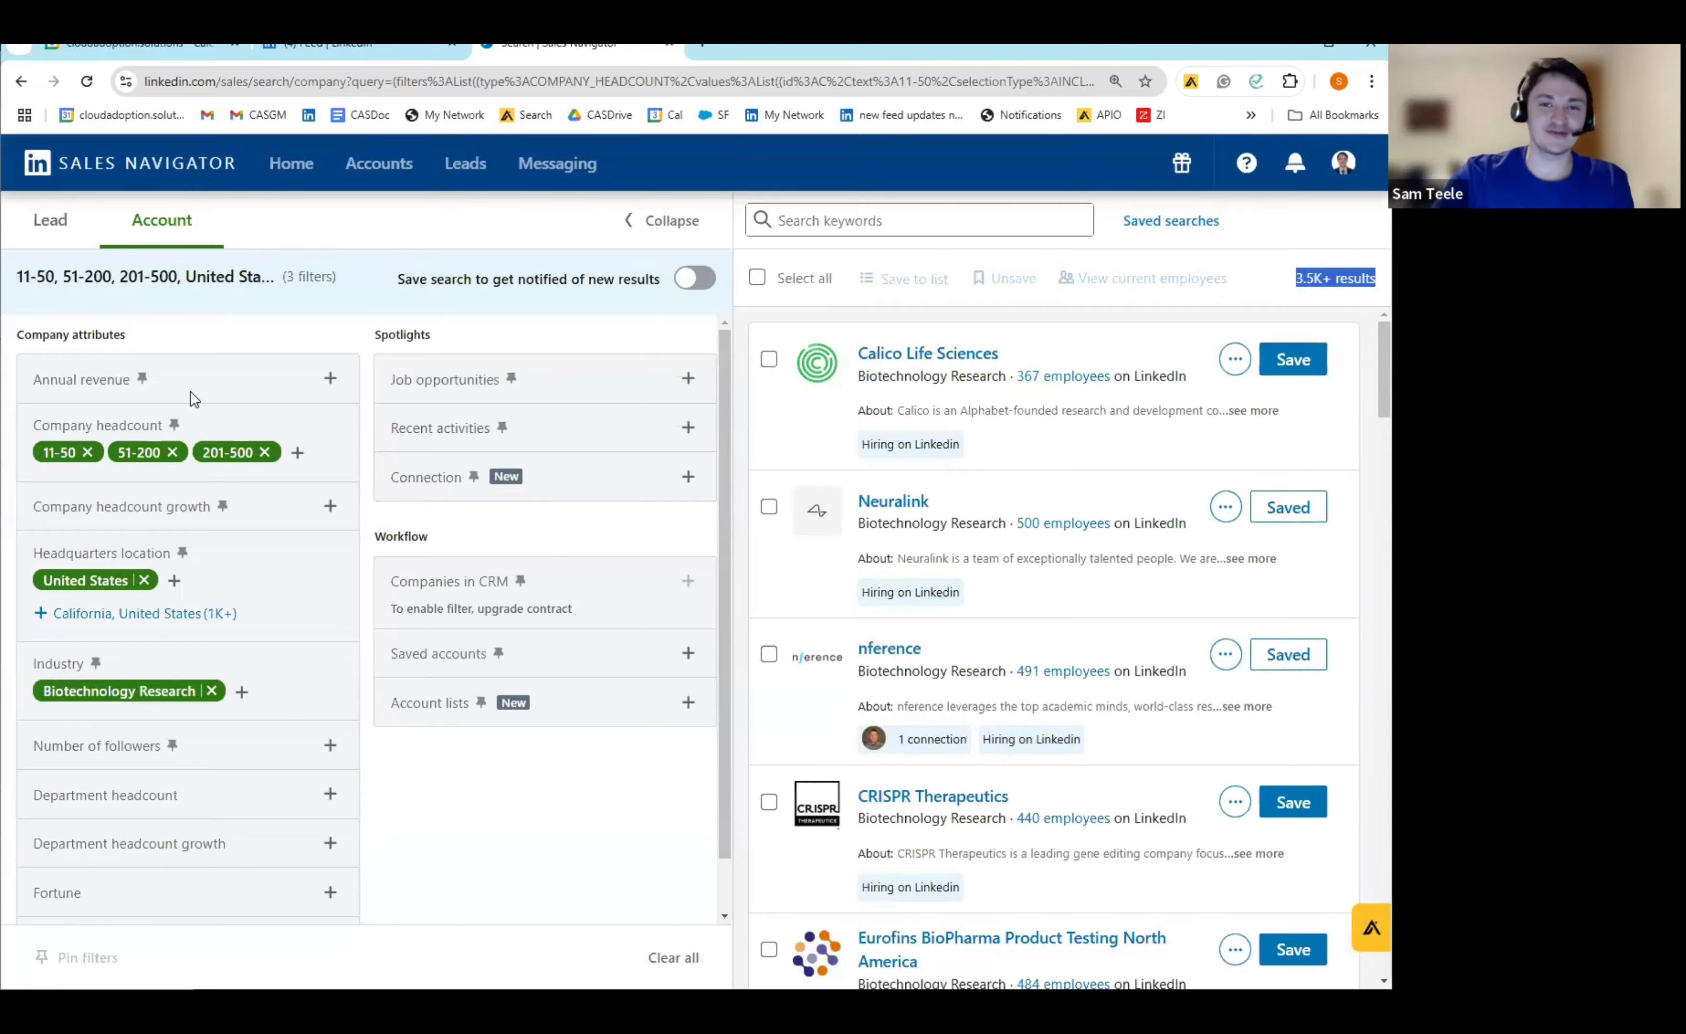
# Step: Add an annual revenue filter from 1 to 100 million USD
pyautogui.click(120, 379)
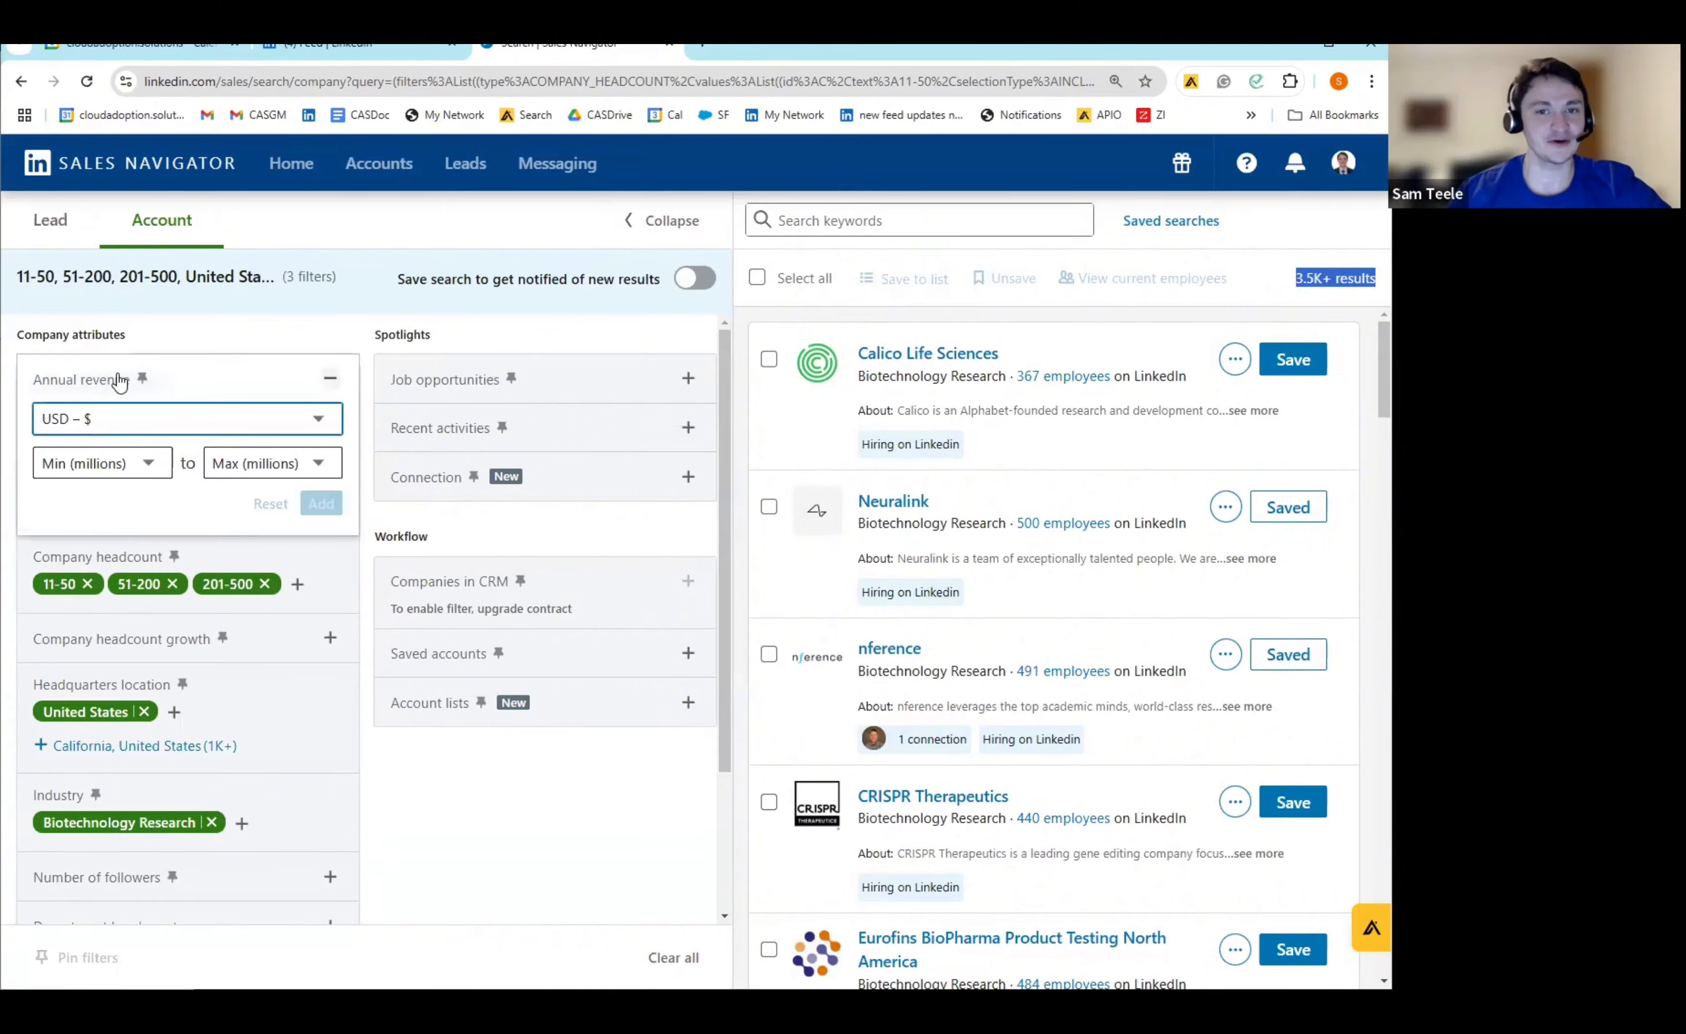
pyautogui.click(98, 463)
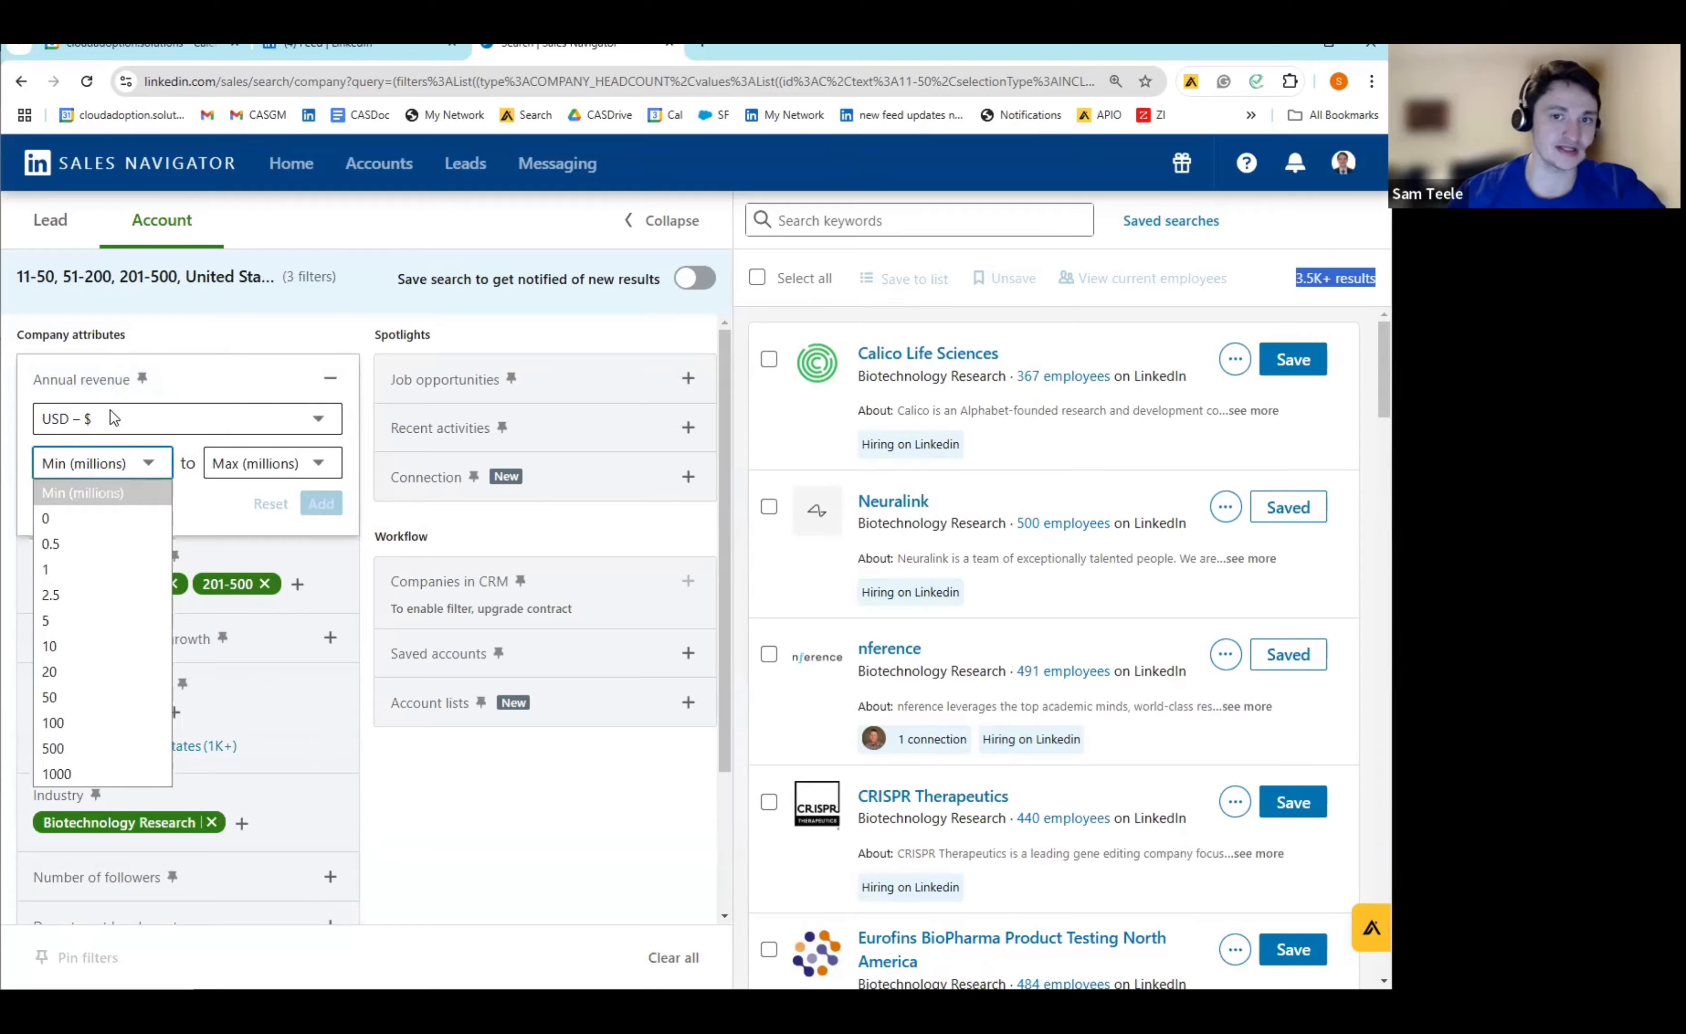
pyautogui.click(124, 558)
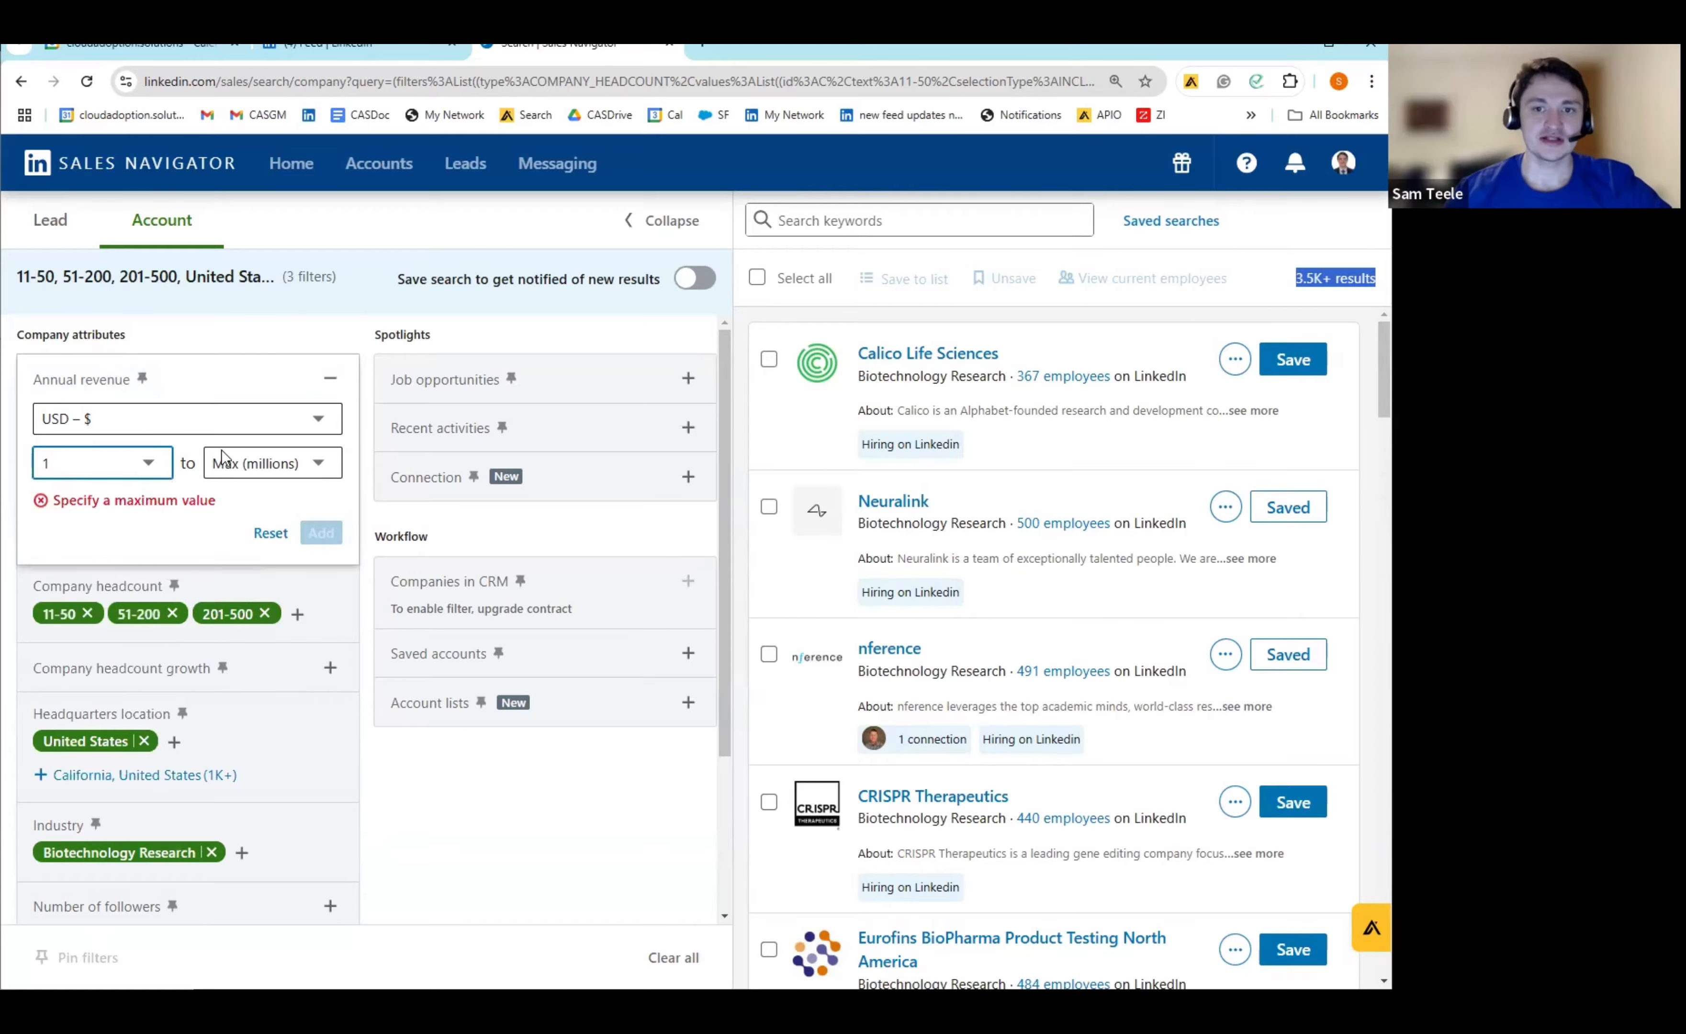
pyautogui.click(272, 463)
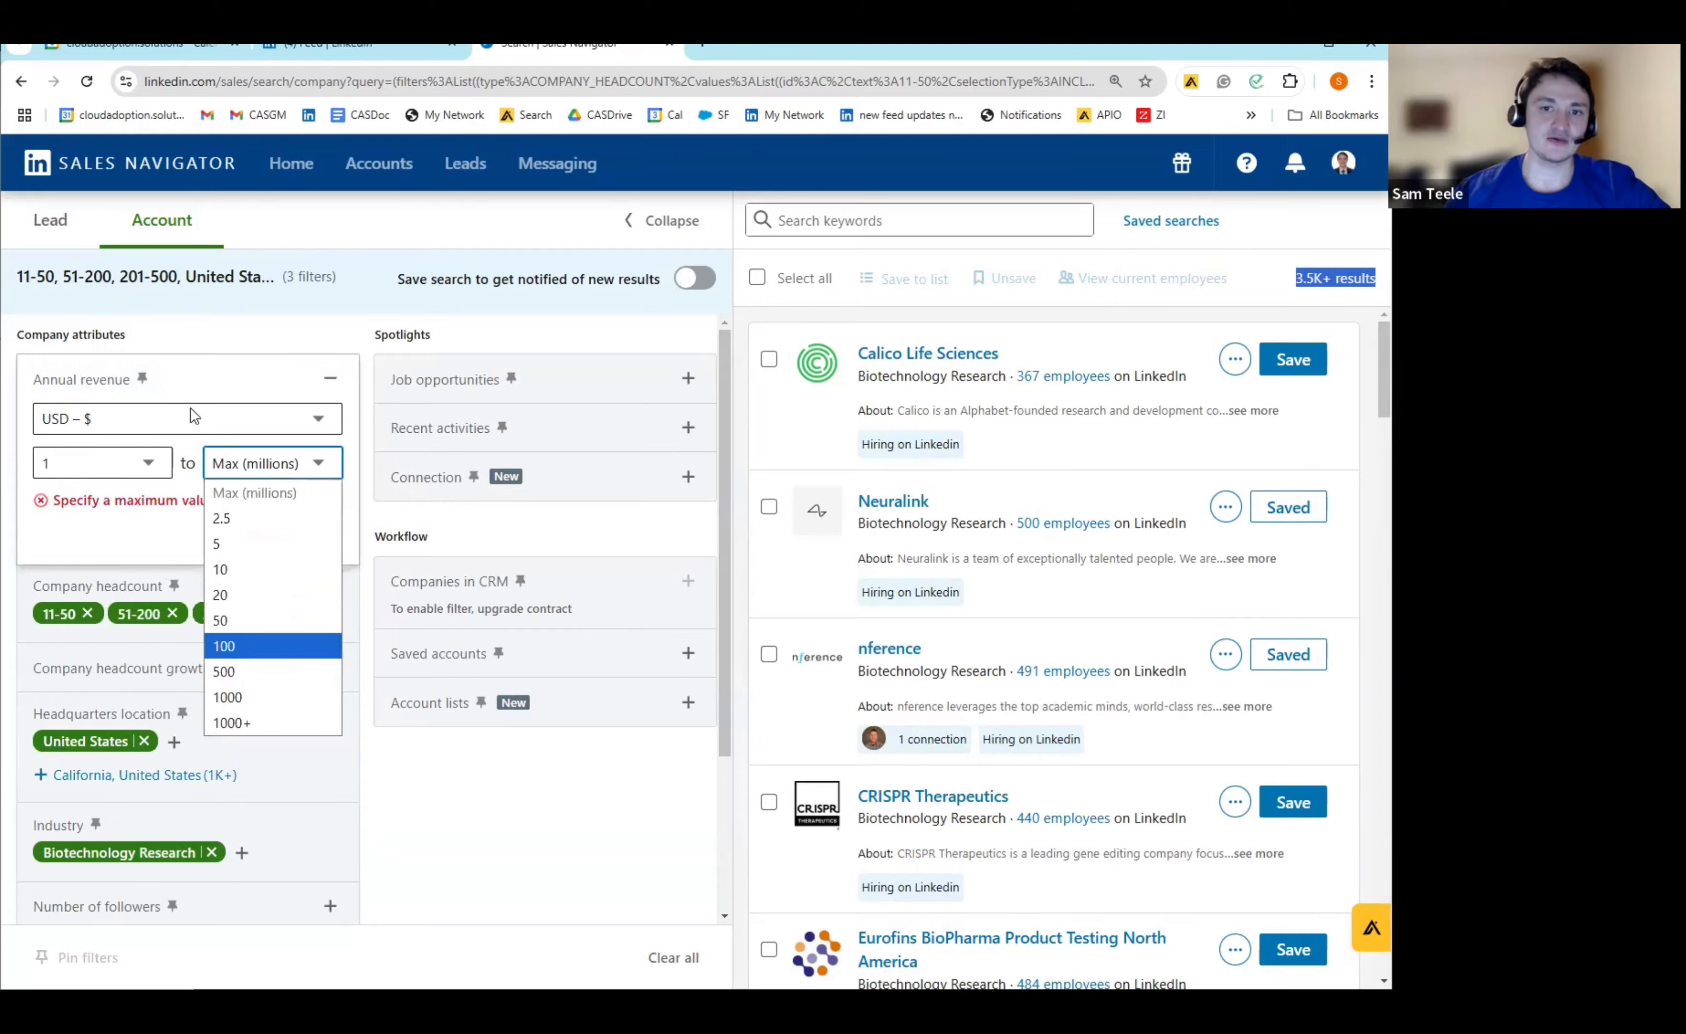
pyautogui.click(239, 647)
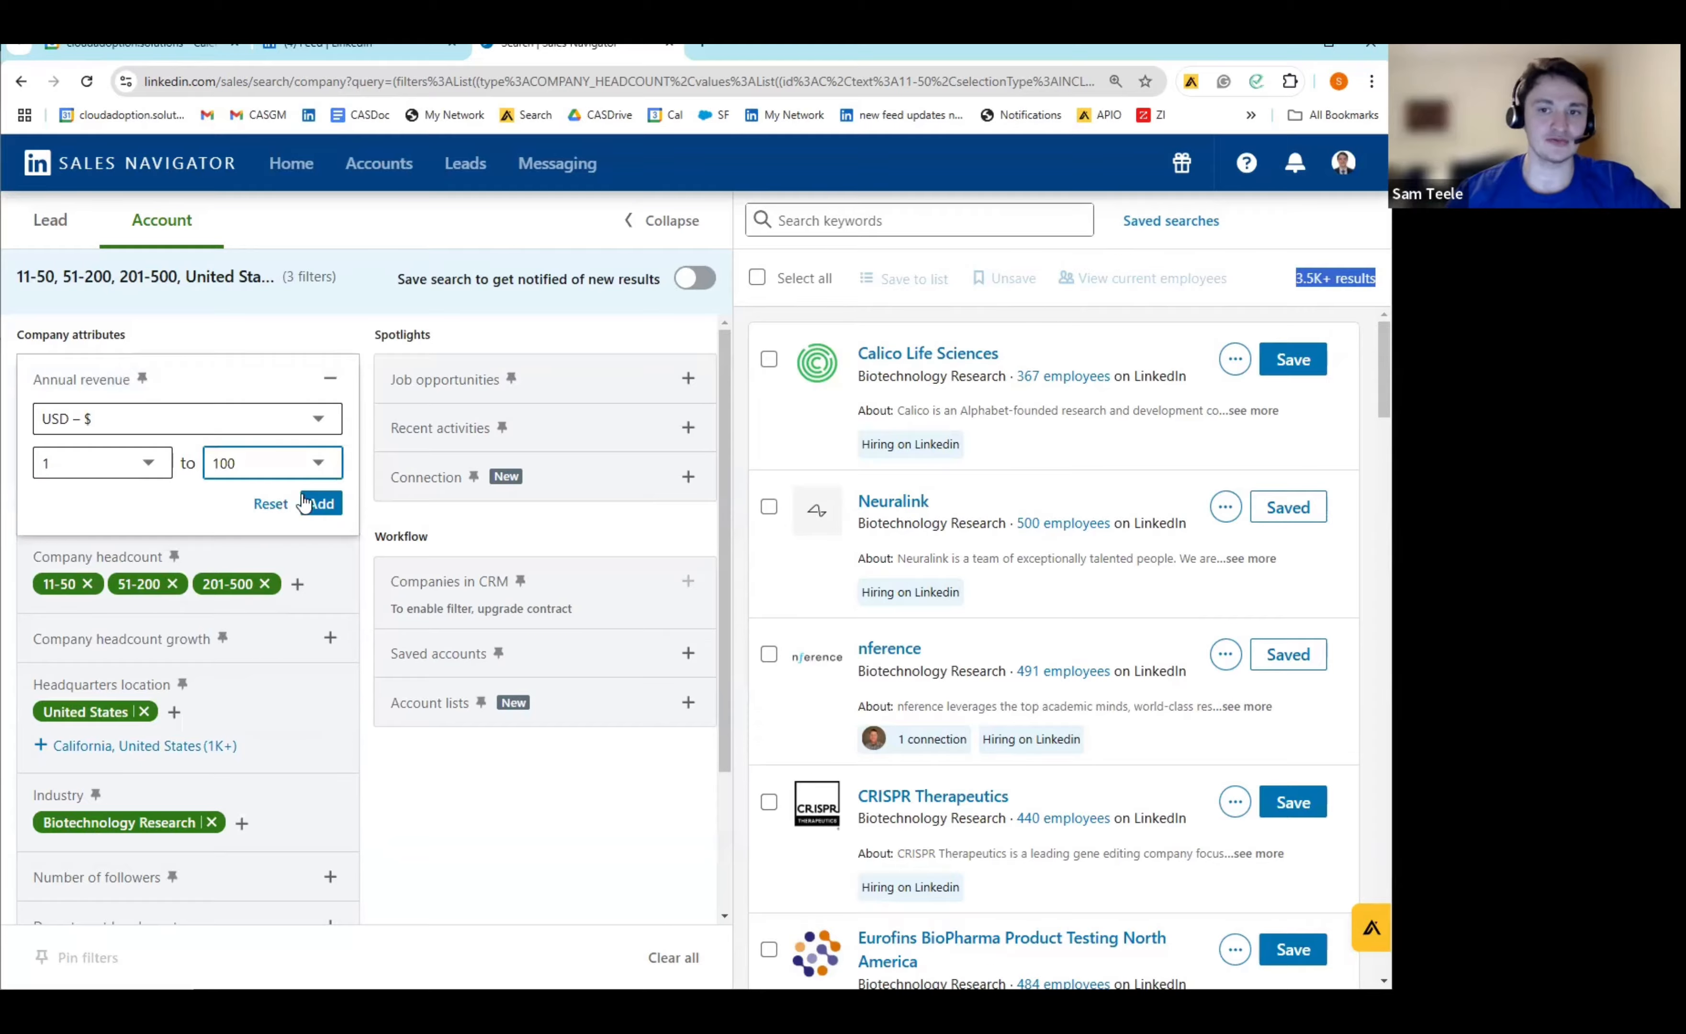
pyautogui.click(316, 501)
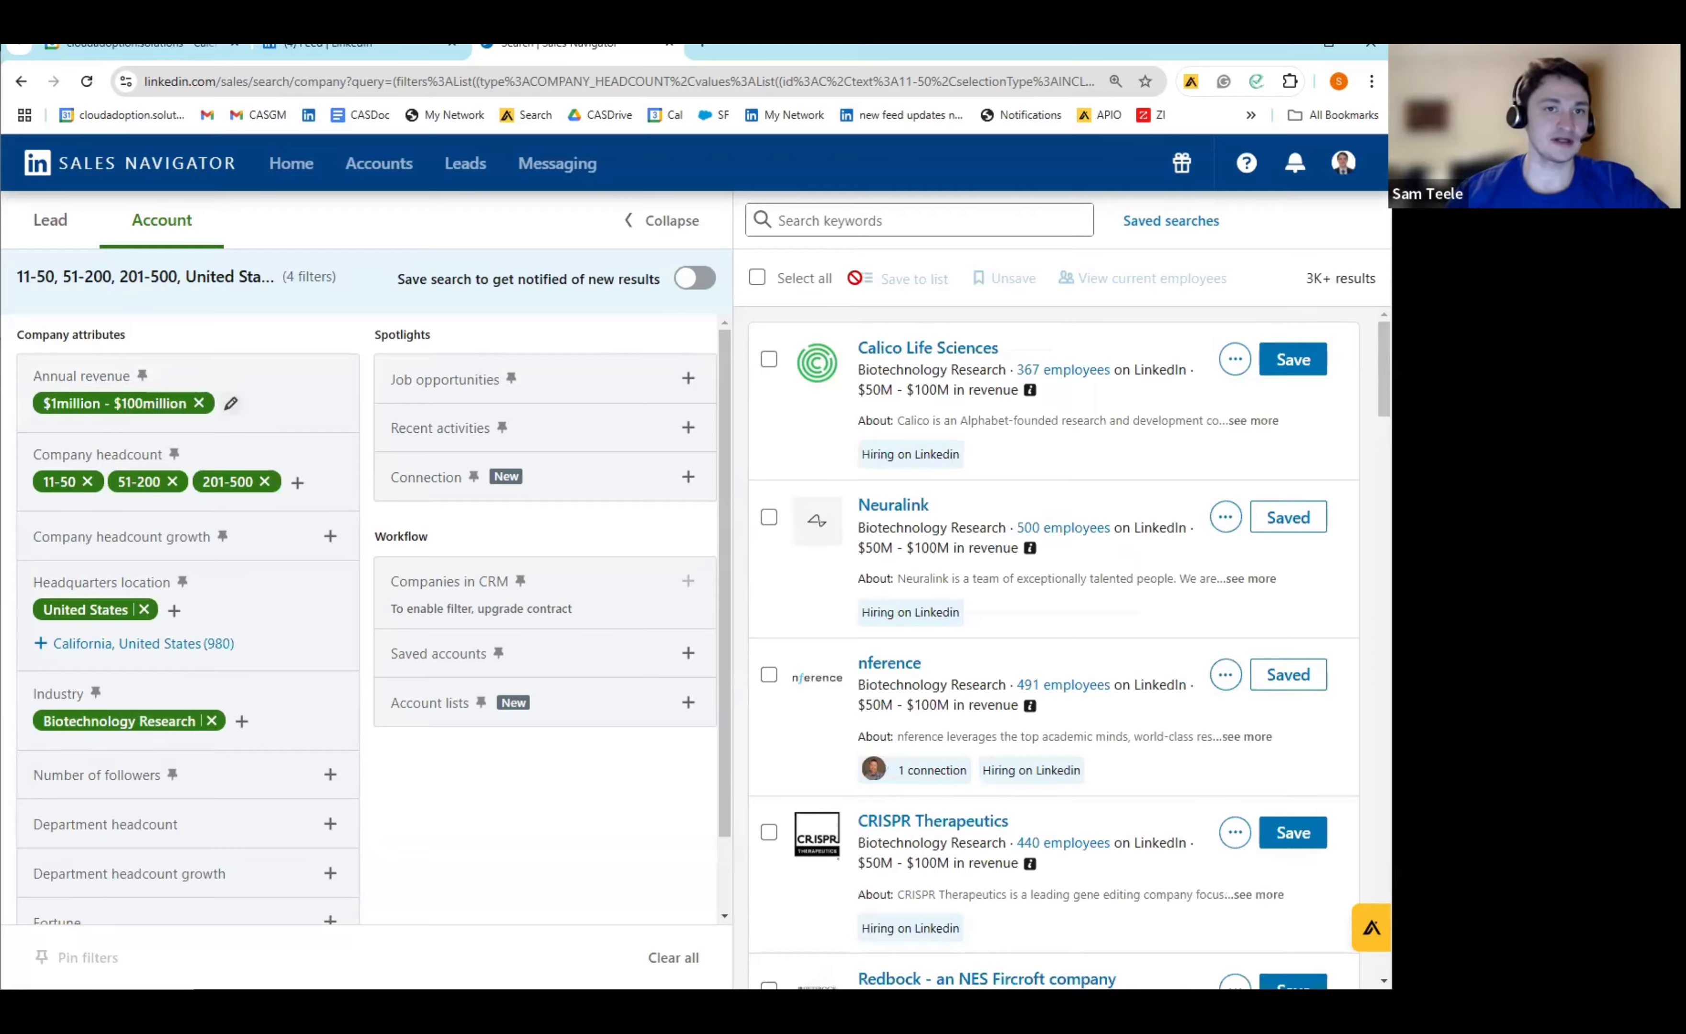
# Step: Filter the accounts by technologies used, searching for salesforce and choosing Salesforce Sales Cloud
pyautogui.scroll(-1, 443, 637)
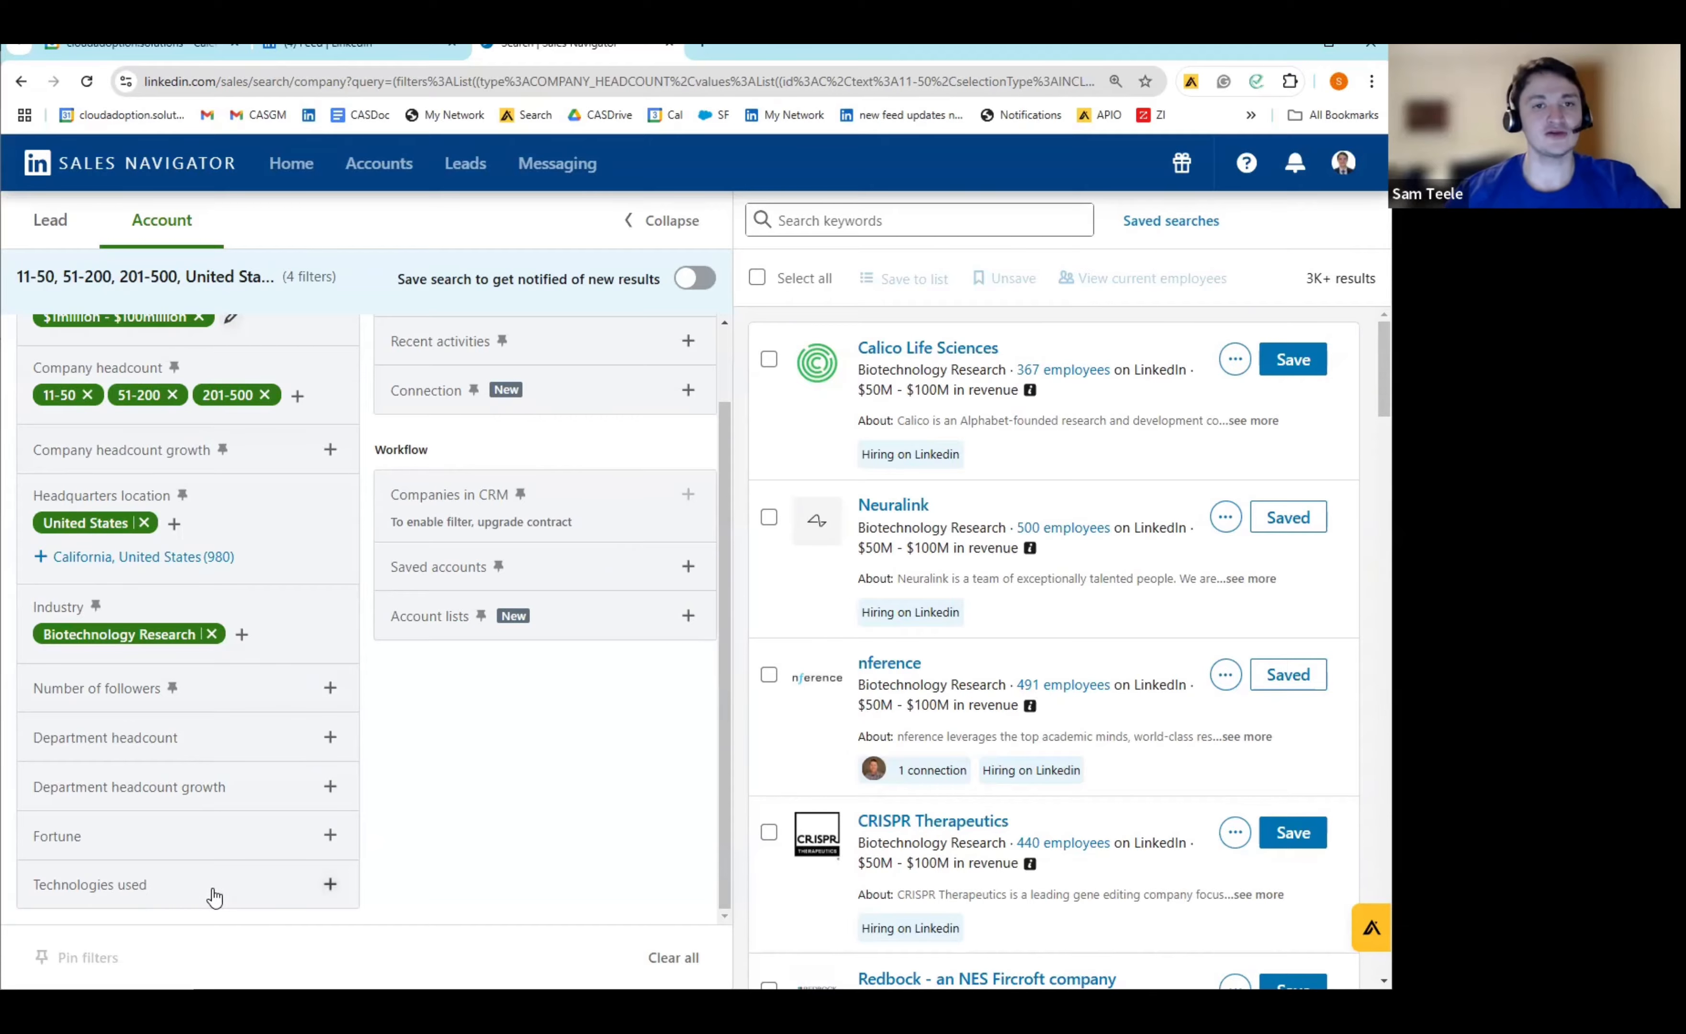
pyautogui.click(331, 883)
pyautogui.write('sal')
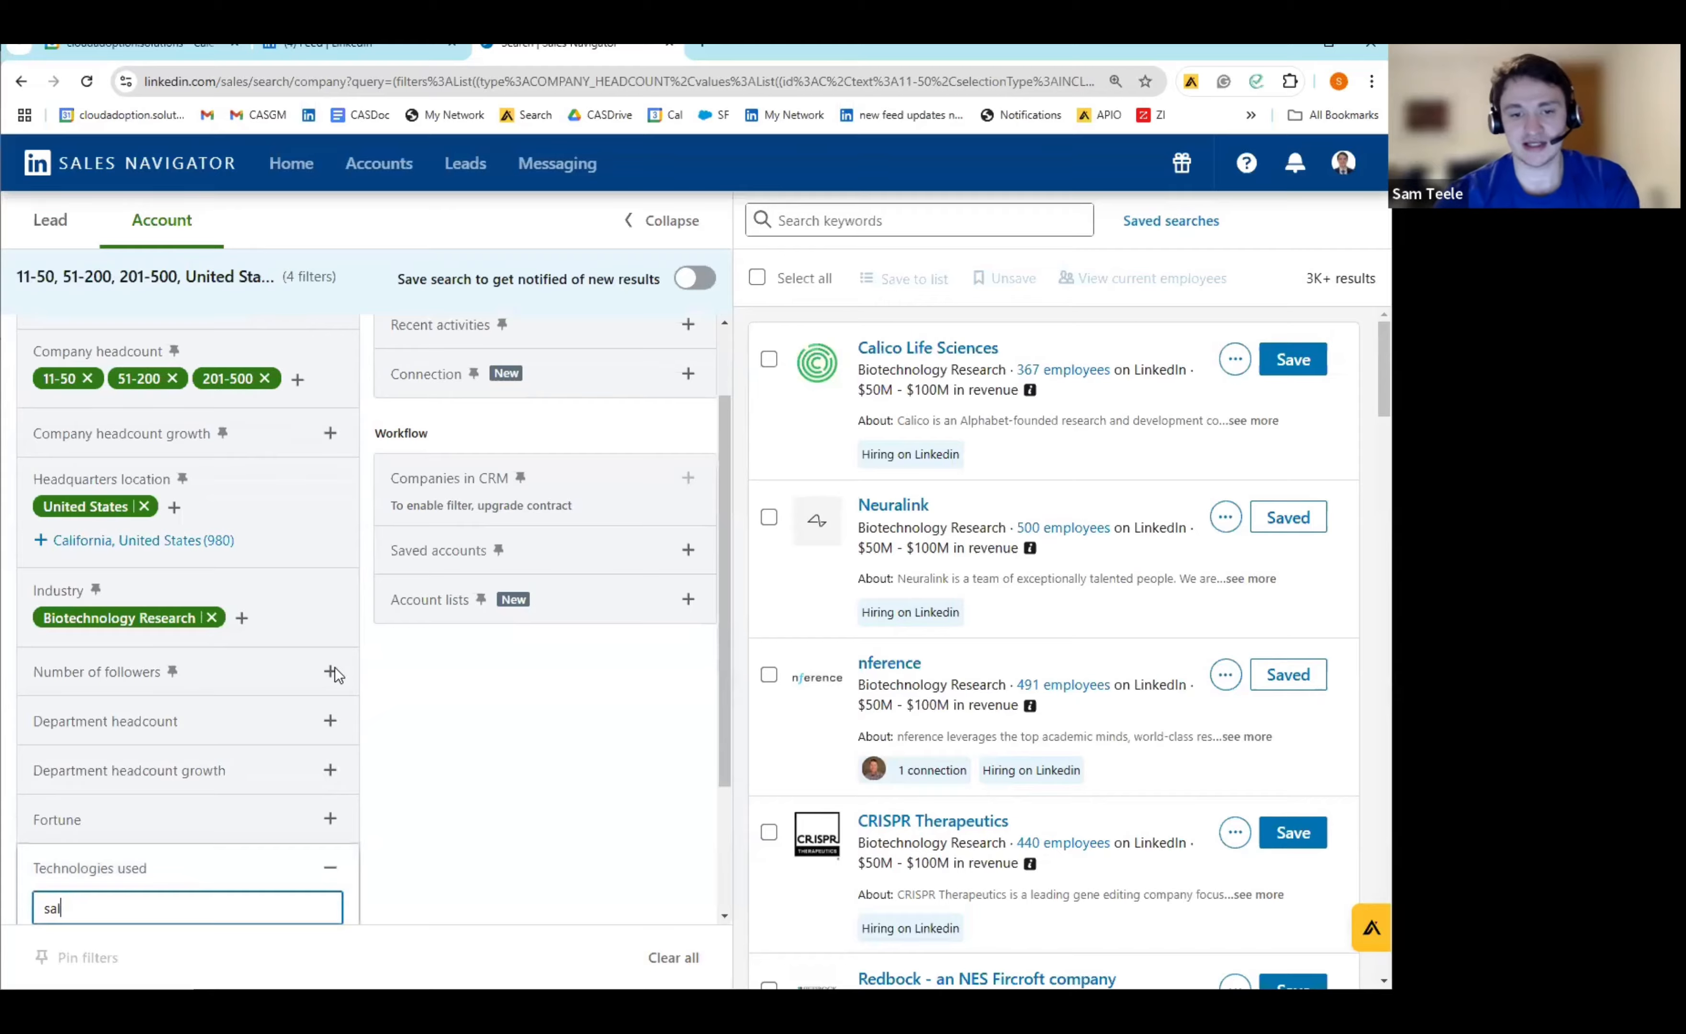
pyautogui.write('esforce')
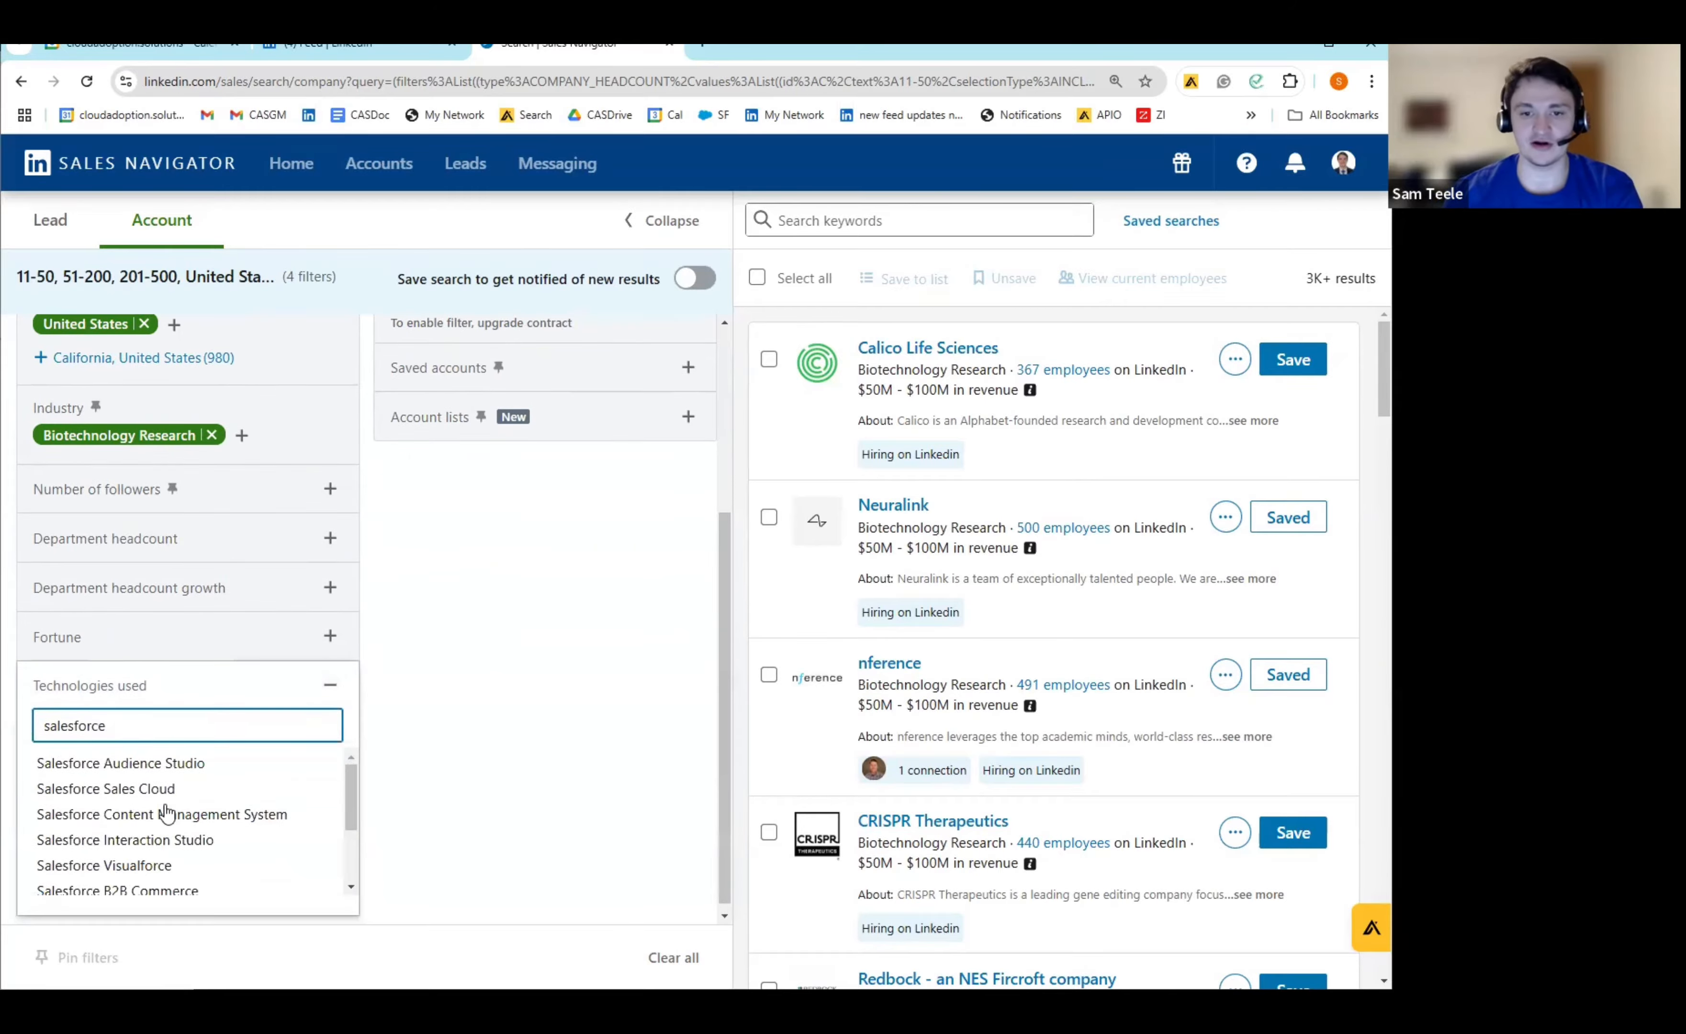
pyautogui.click(158, 790)
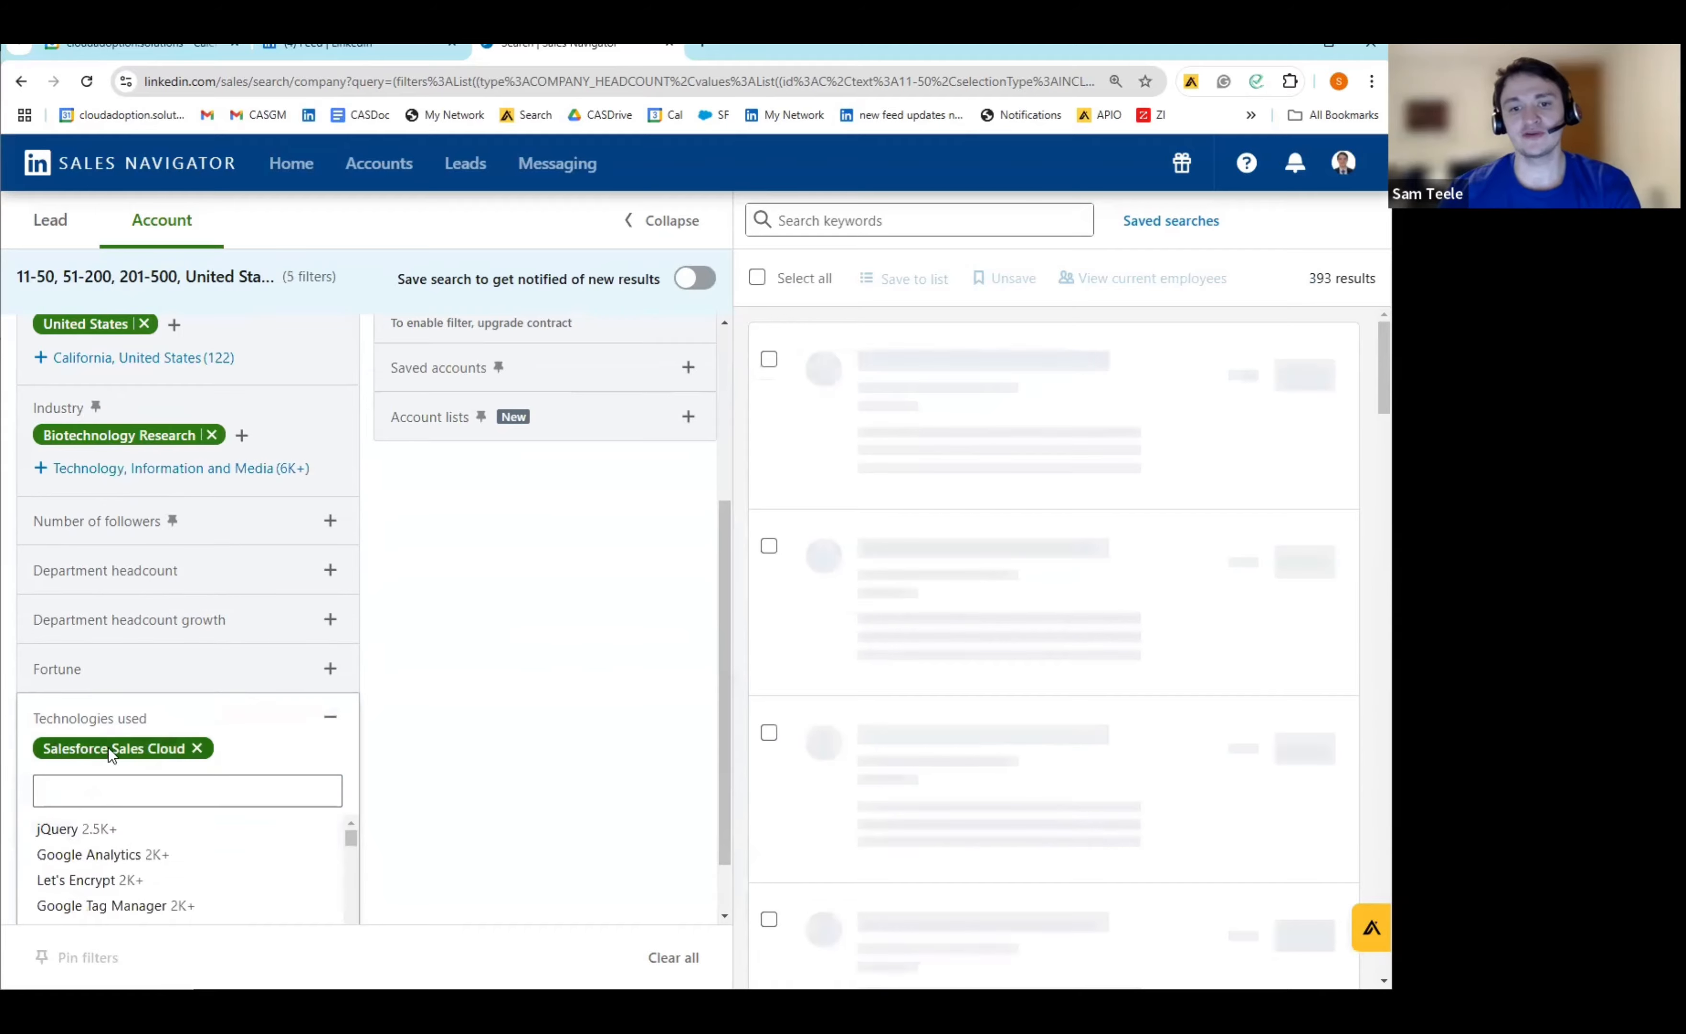
pyautogui.click(328, 719)
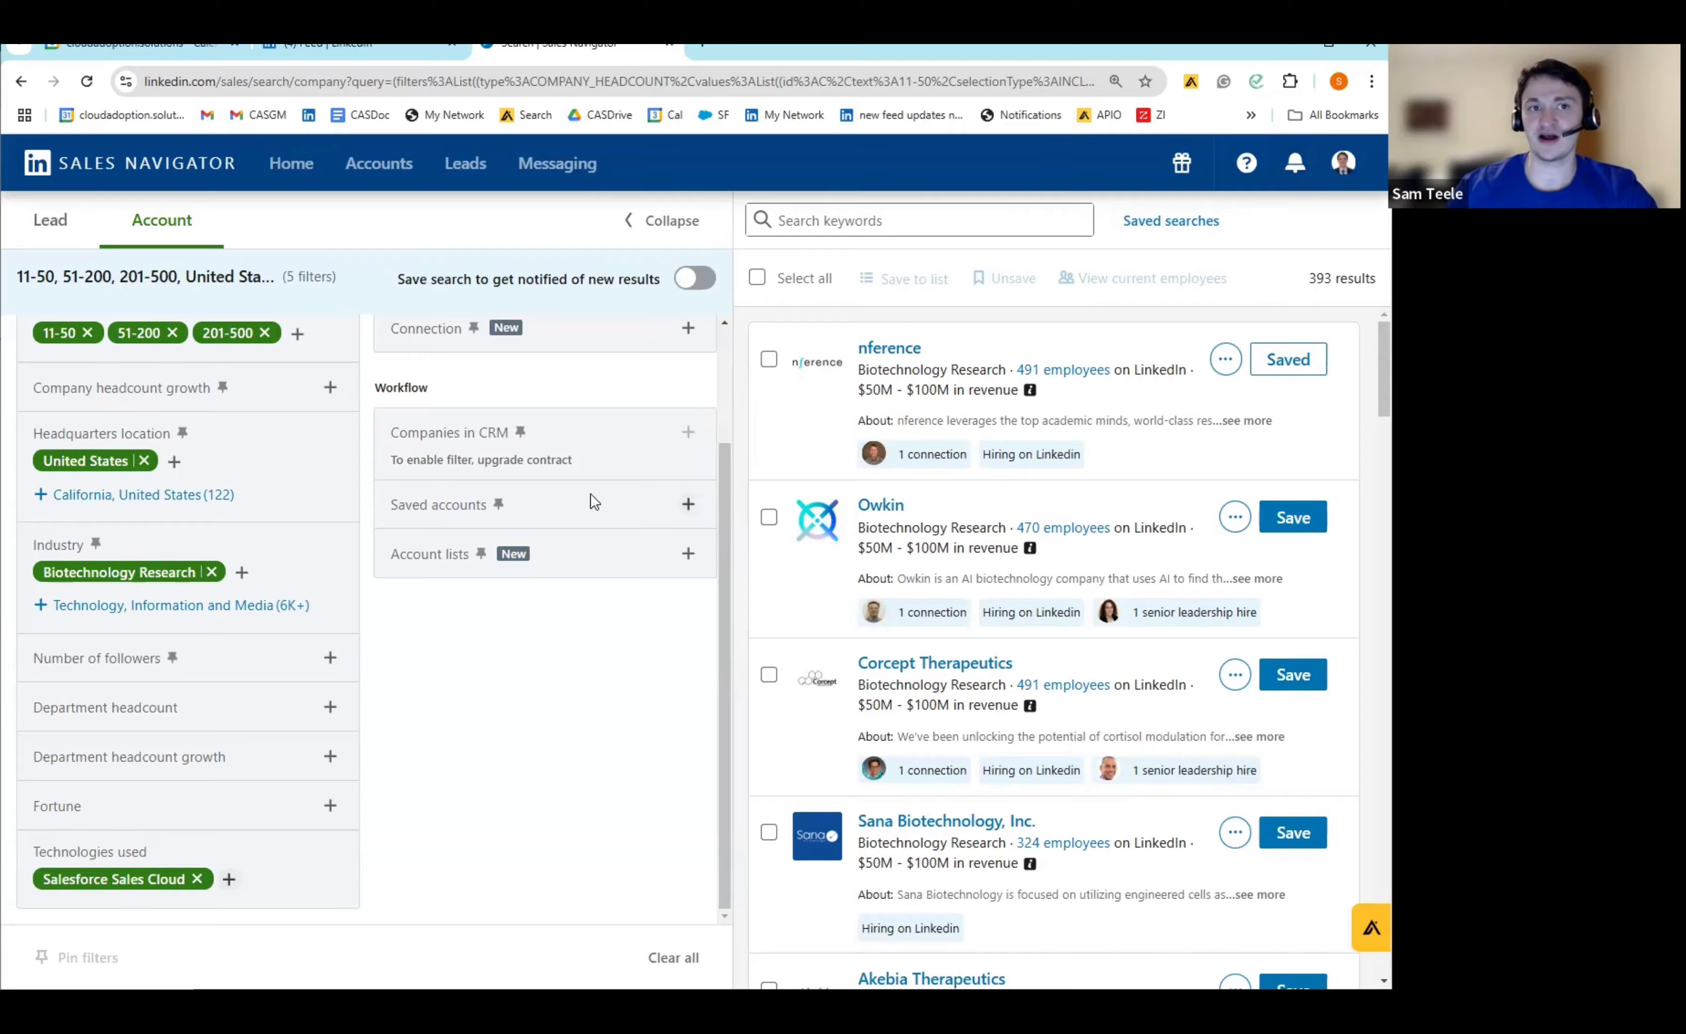
pyautogui.scroll(1, 607, 551)
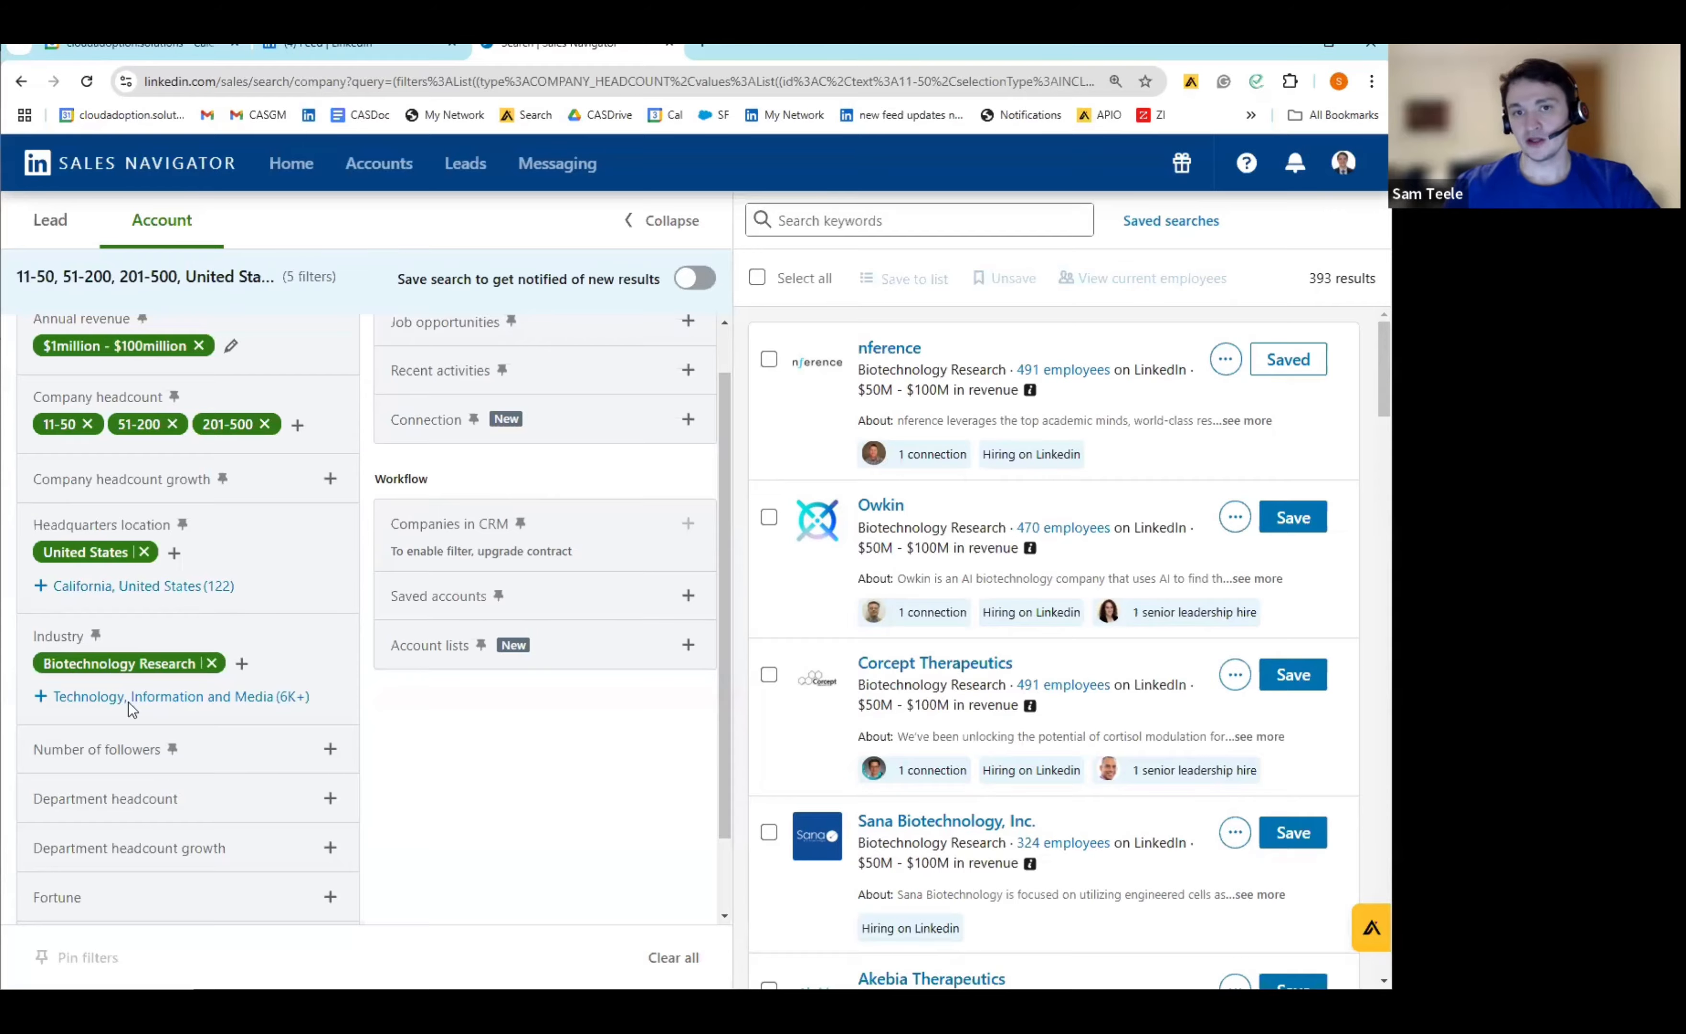
pyautogui.scroll(1, 128, 702)
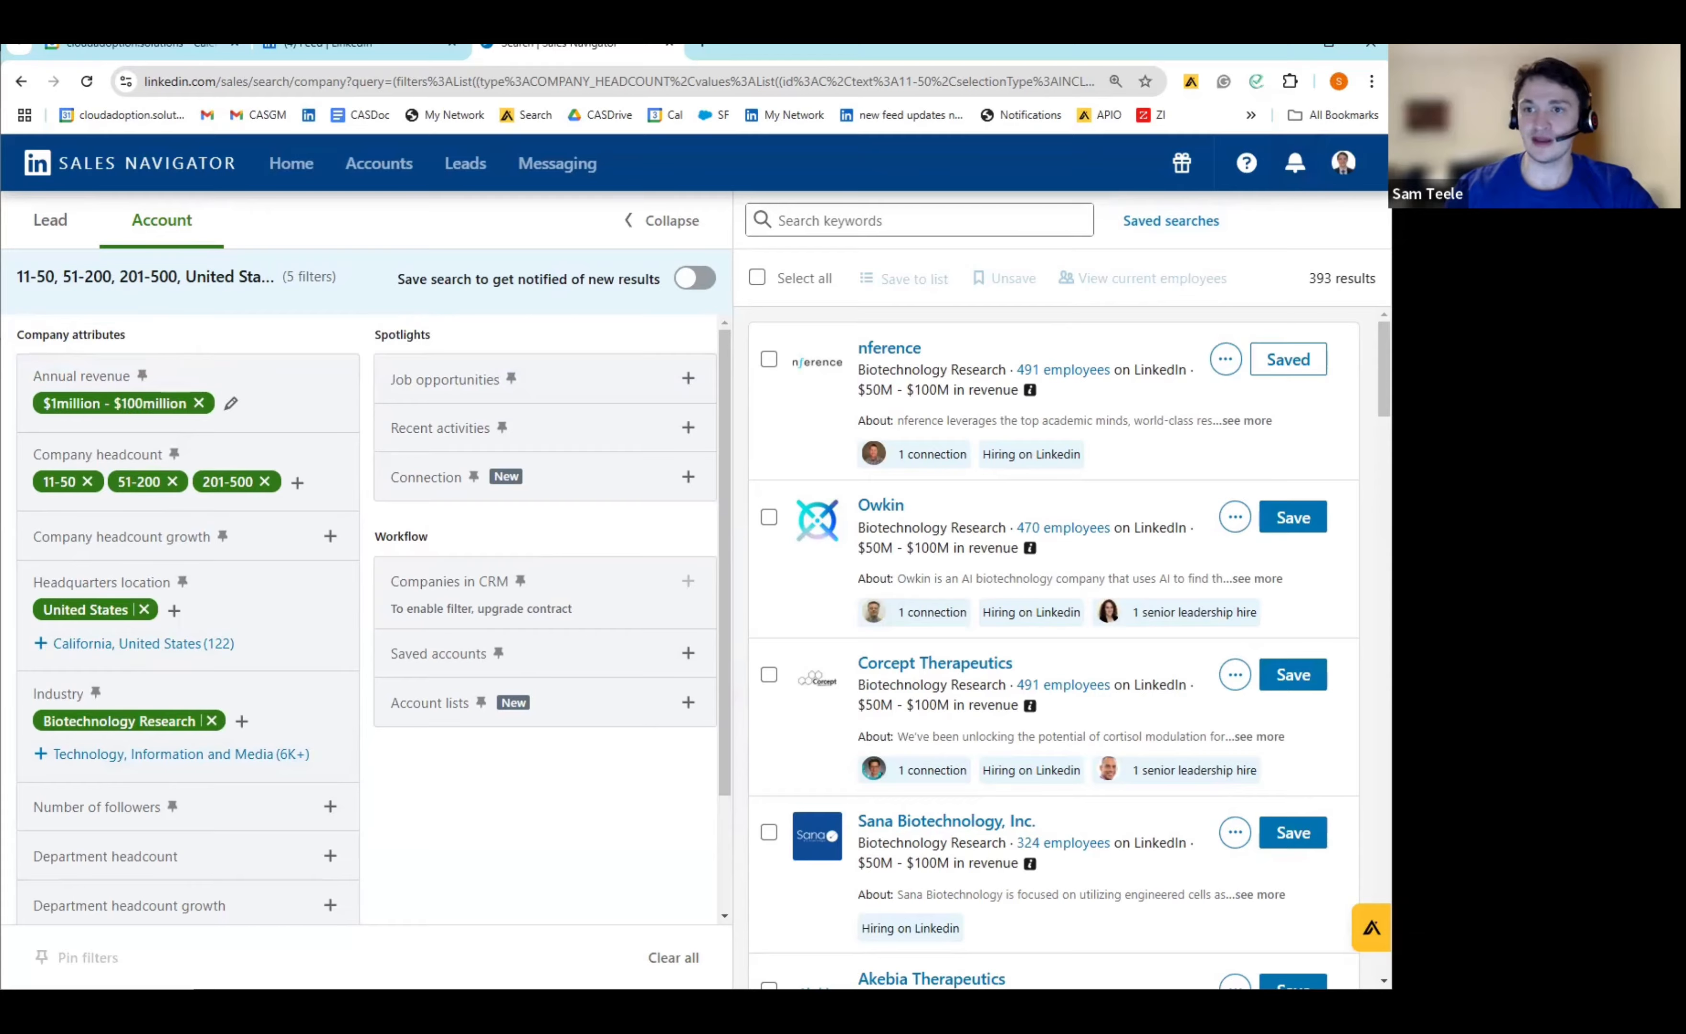
pyautogui.moveTo(1302, 288); pyautogui.dragTo(1376, 280)
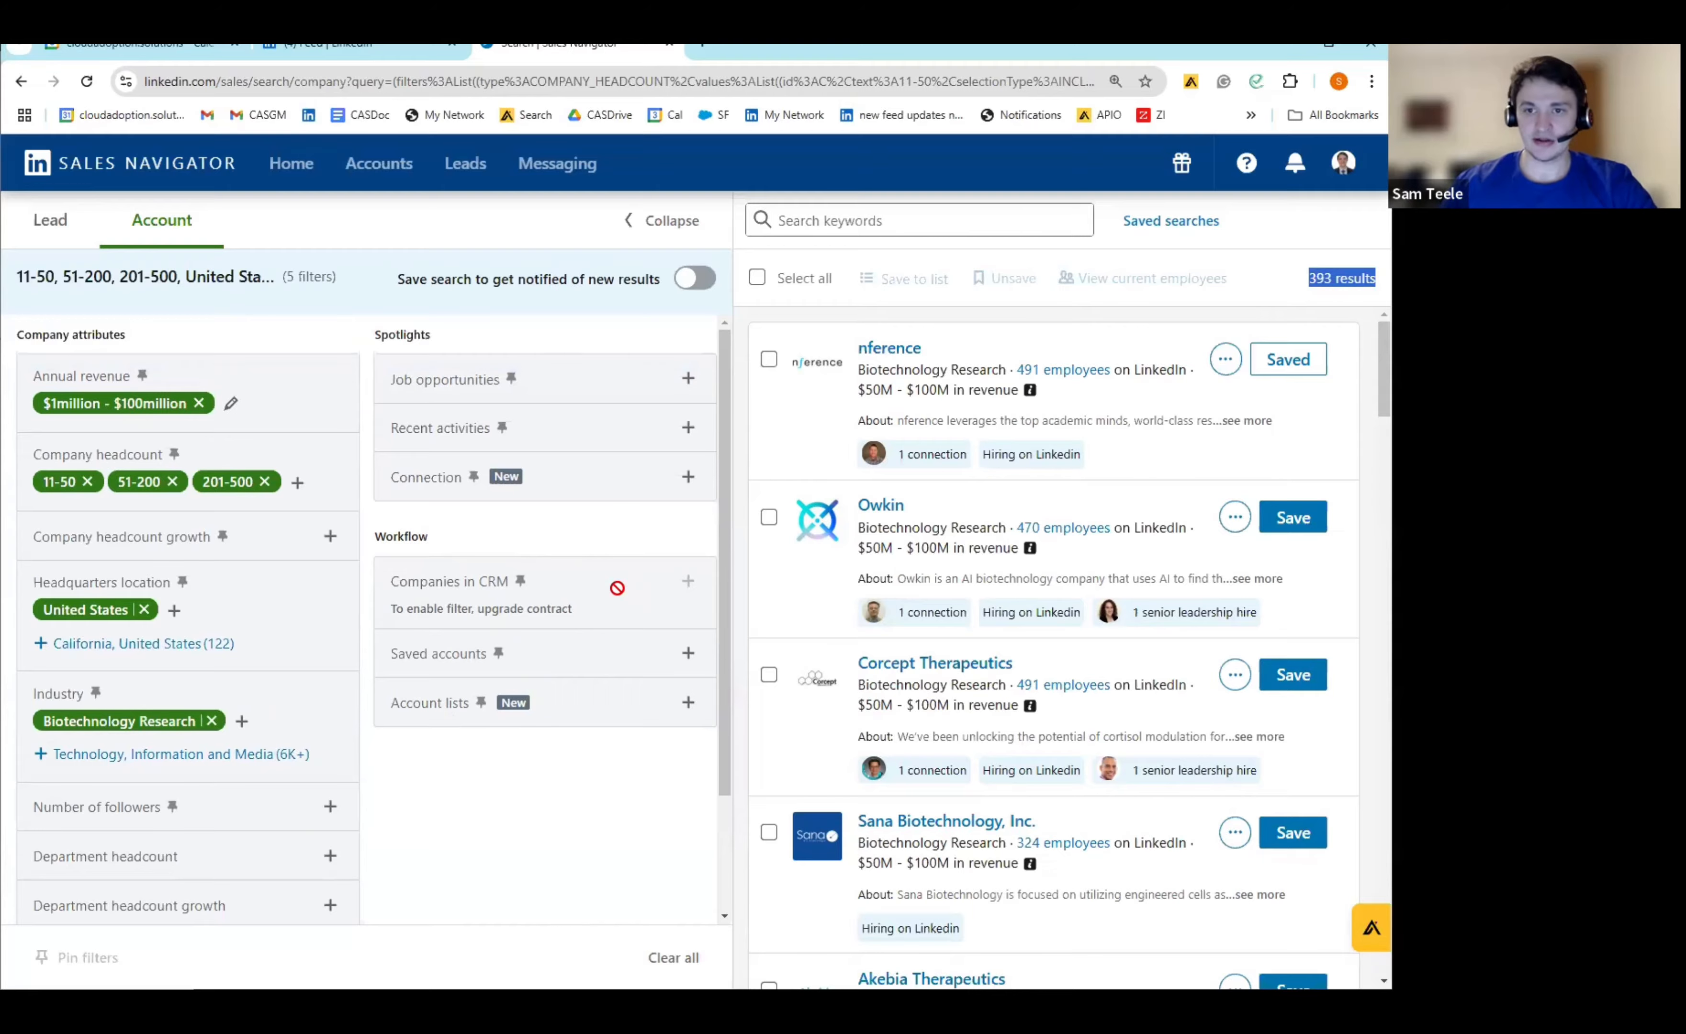
# Step: Apply a company headcount growth filter of 50% to 250% and remove it again
pyautogui.scroll(-1, 104, 899)
pyautogui.scroll(-1, 61, 920)
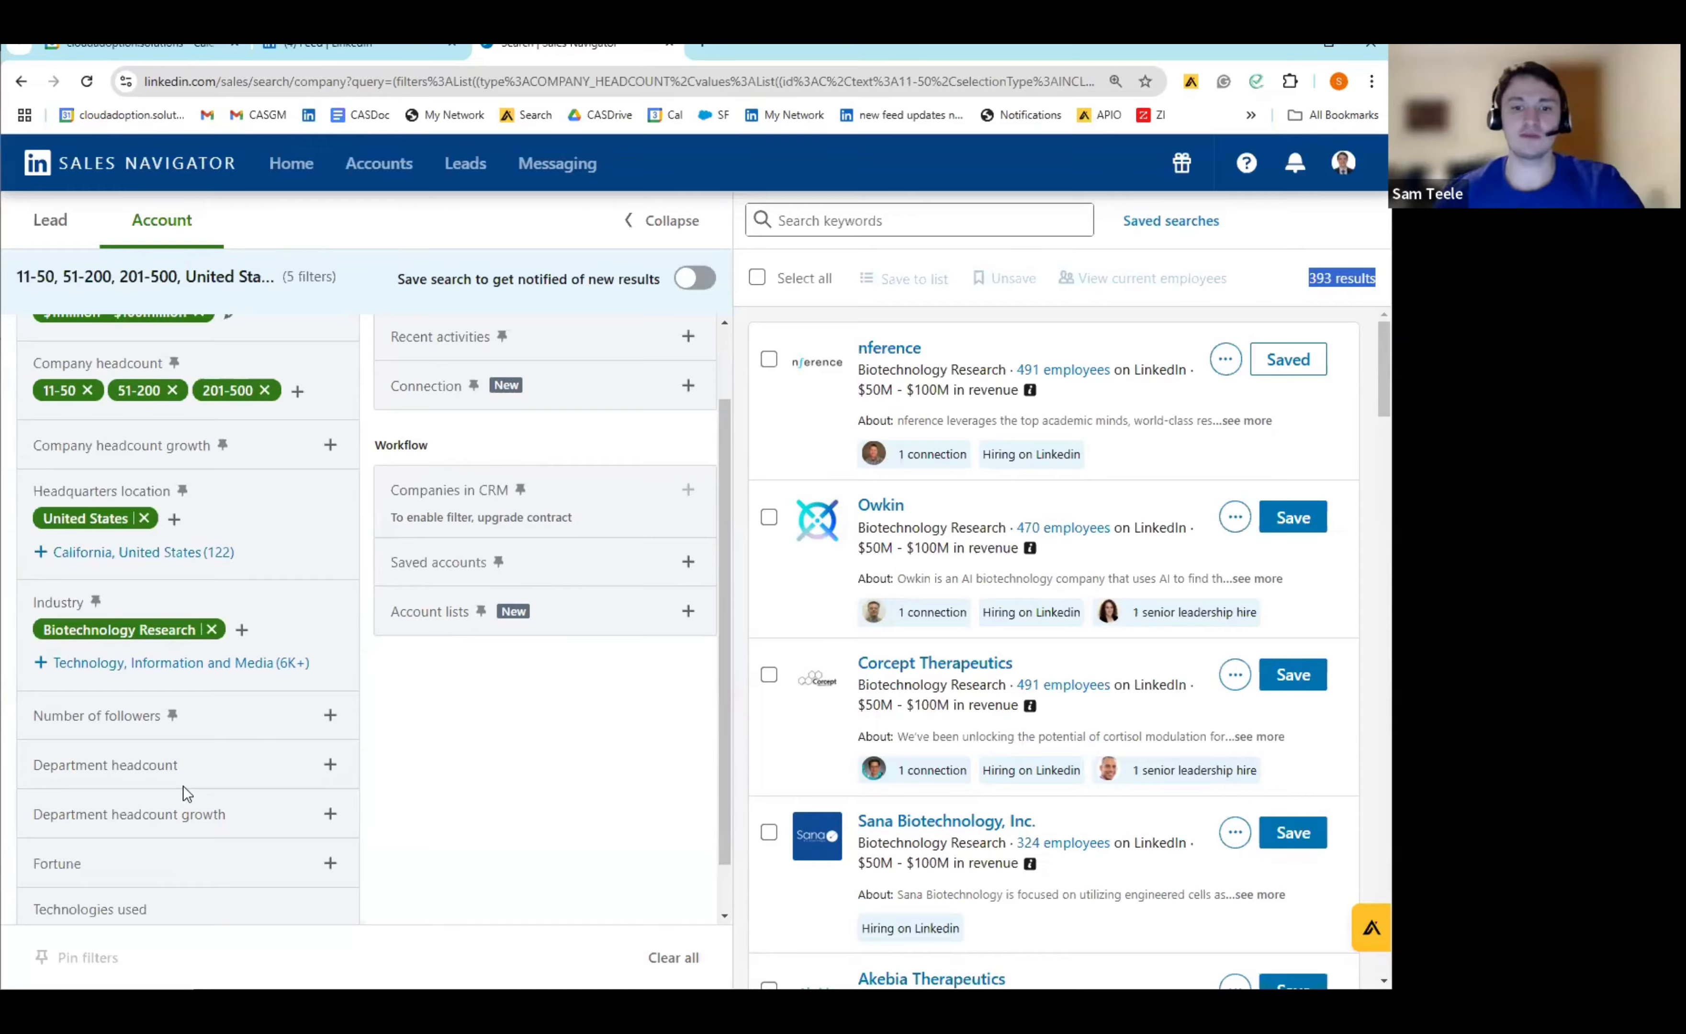
pyautogui.click(186, 824)
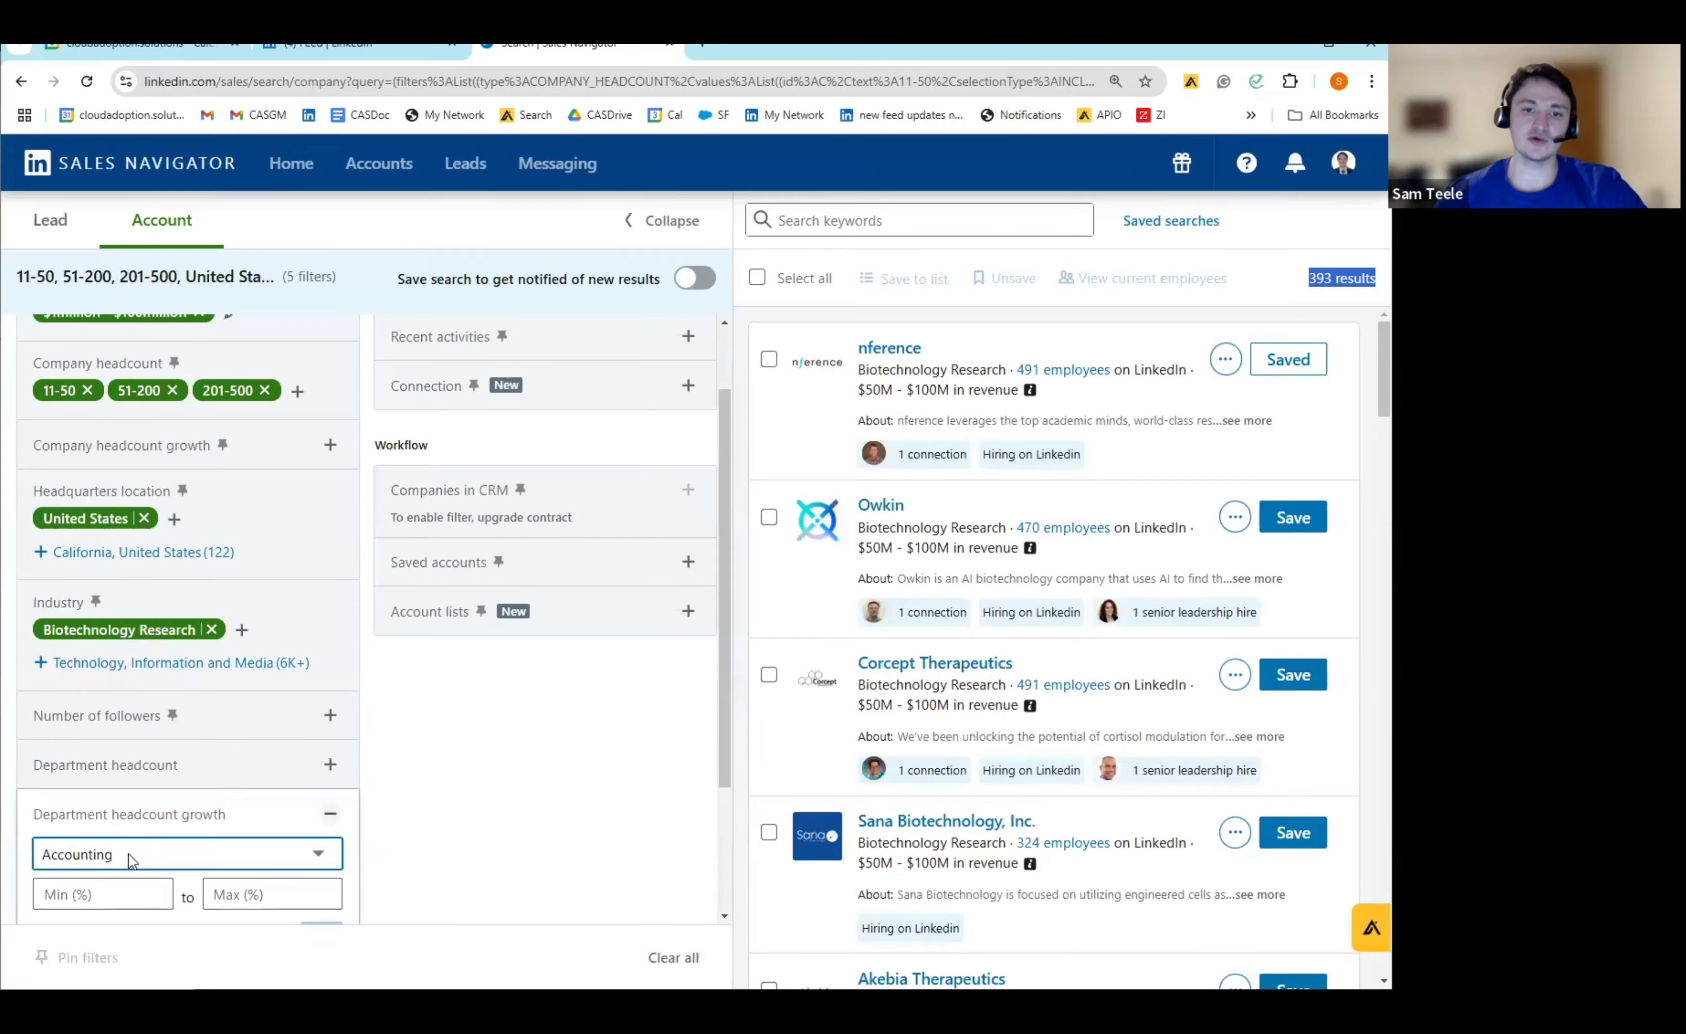
pyautogui.click(119, 446)
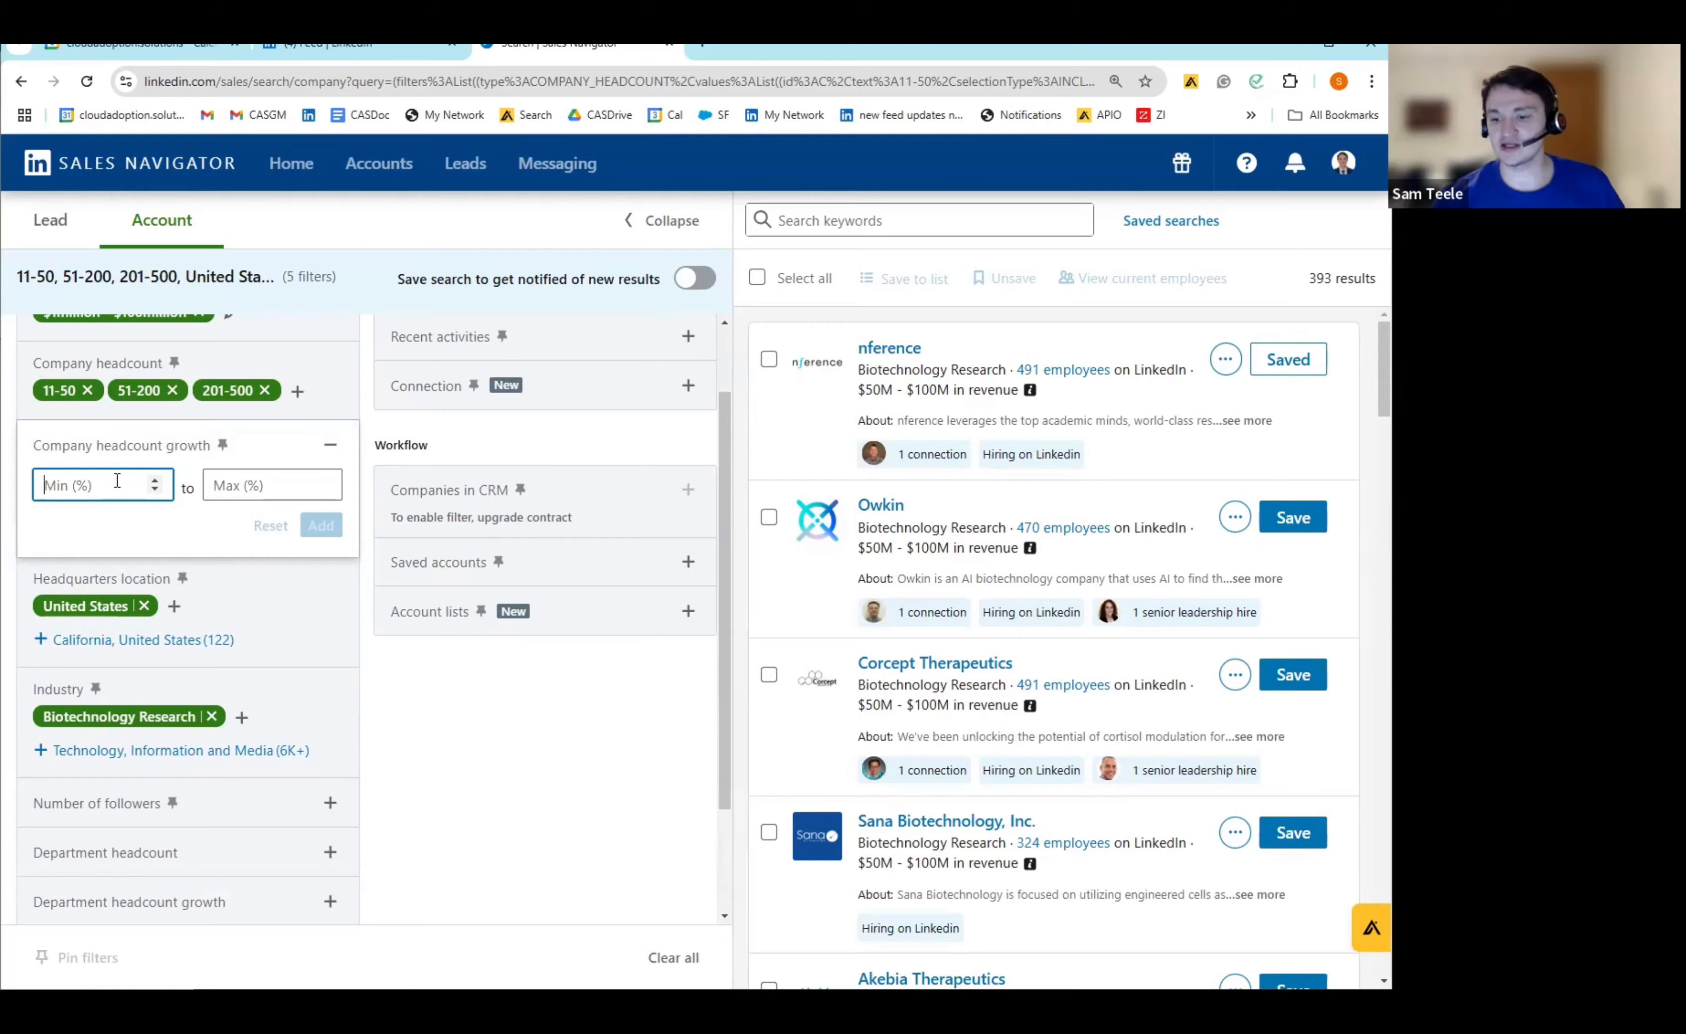
pyautogui.write('1')
pyautogui.press('BackSpace')
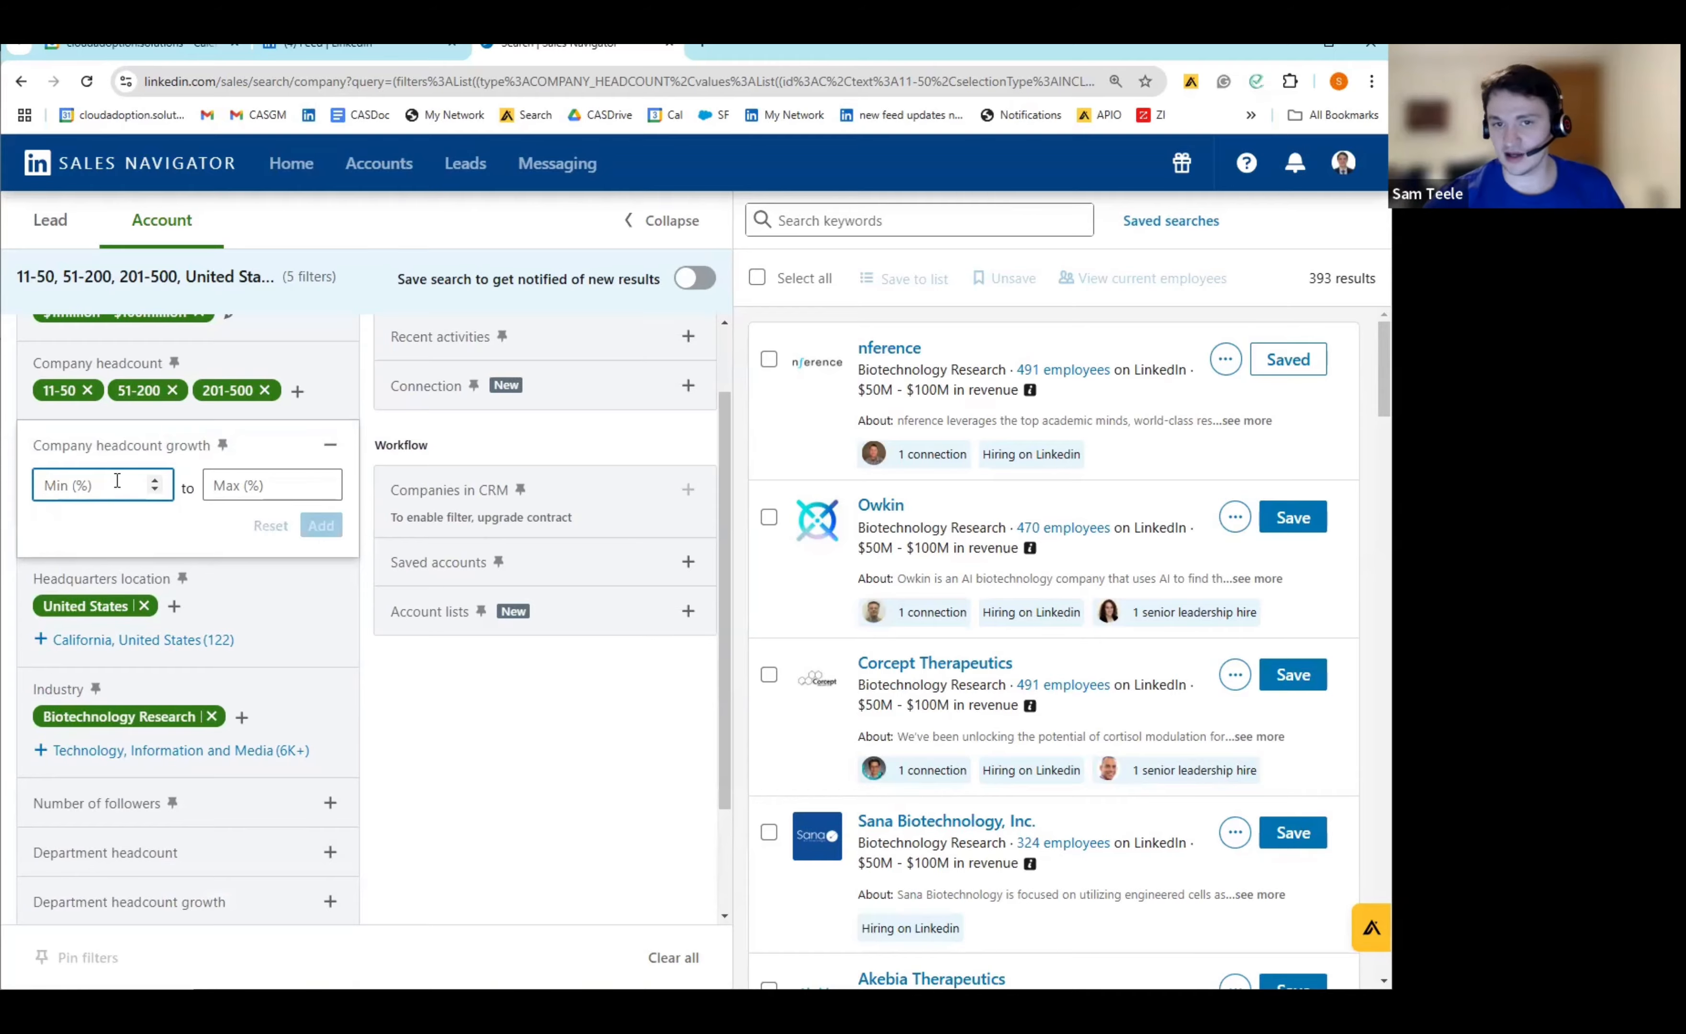
pyautogui.write('50')
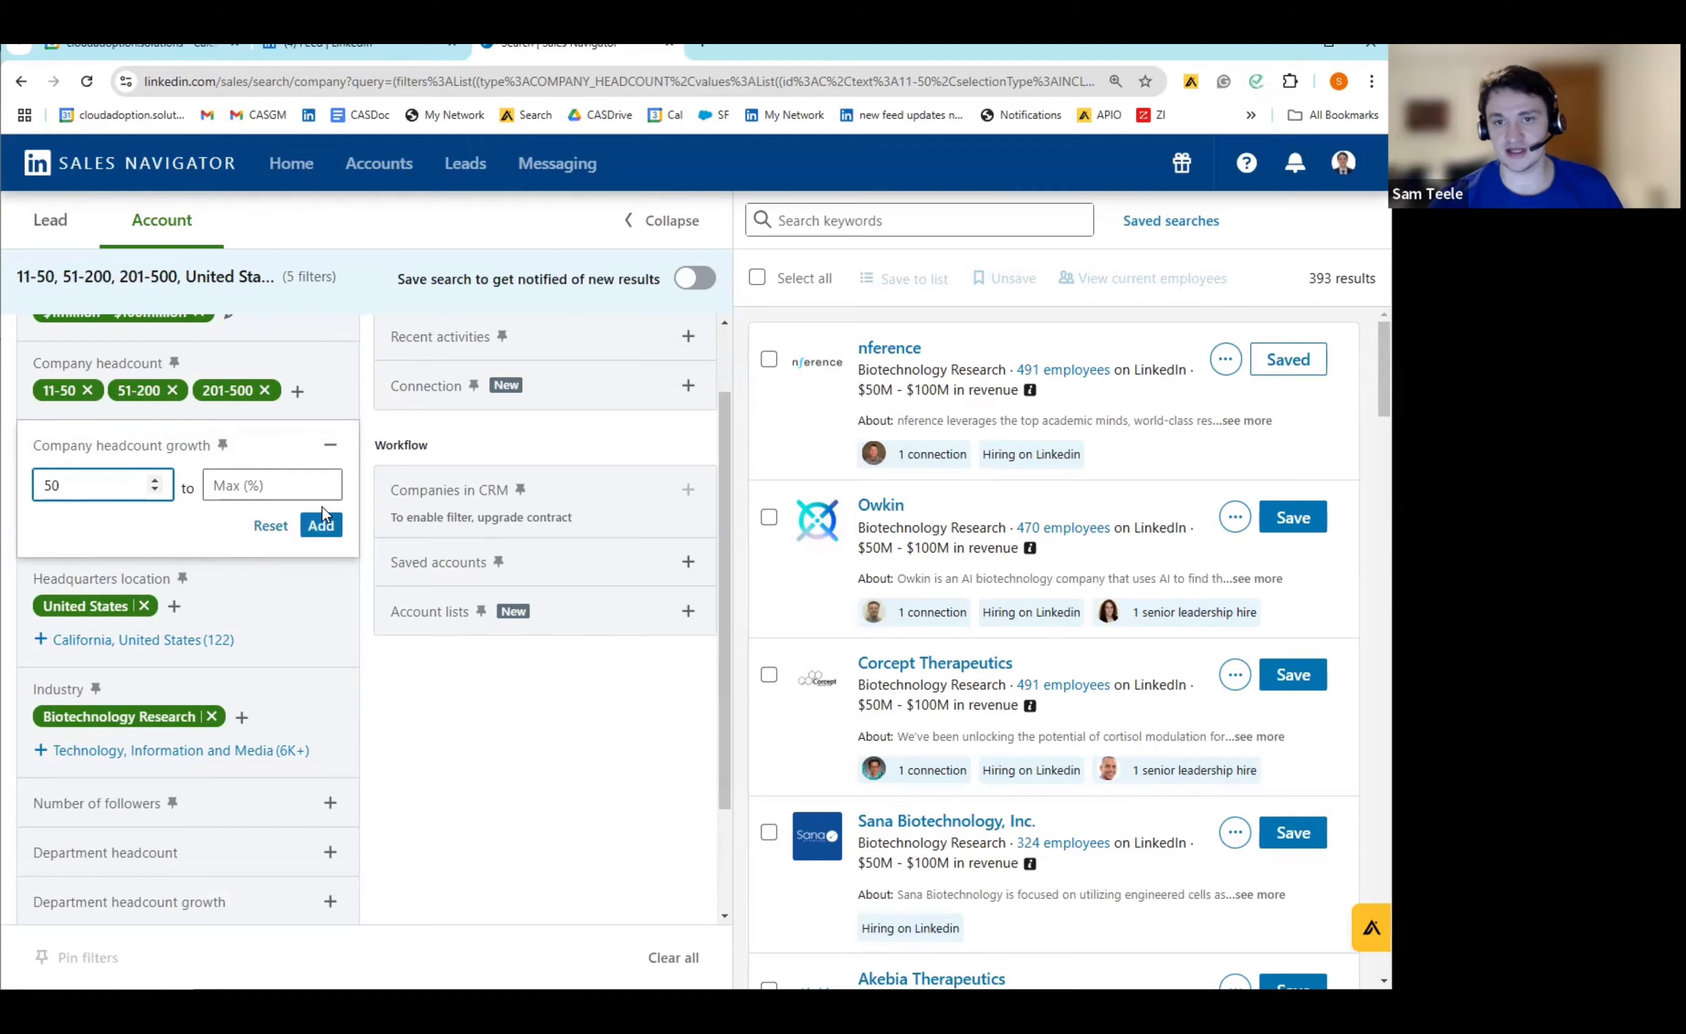
pyautogui.click(298, 474)
pyautogui.write('250')
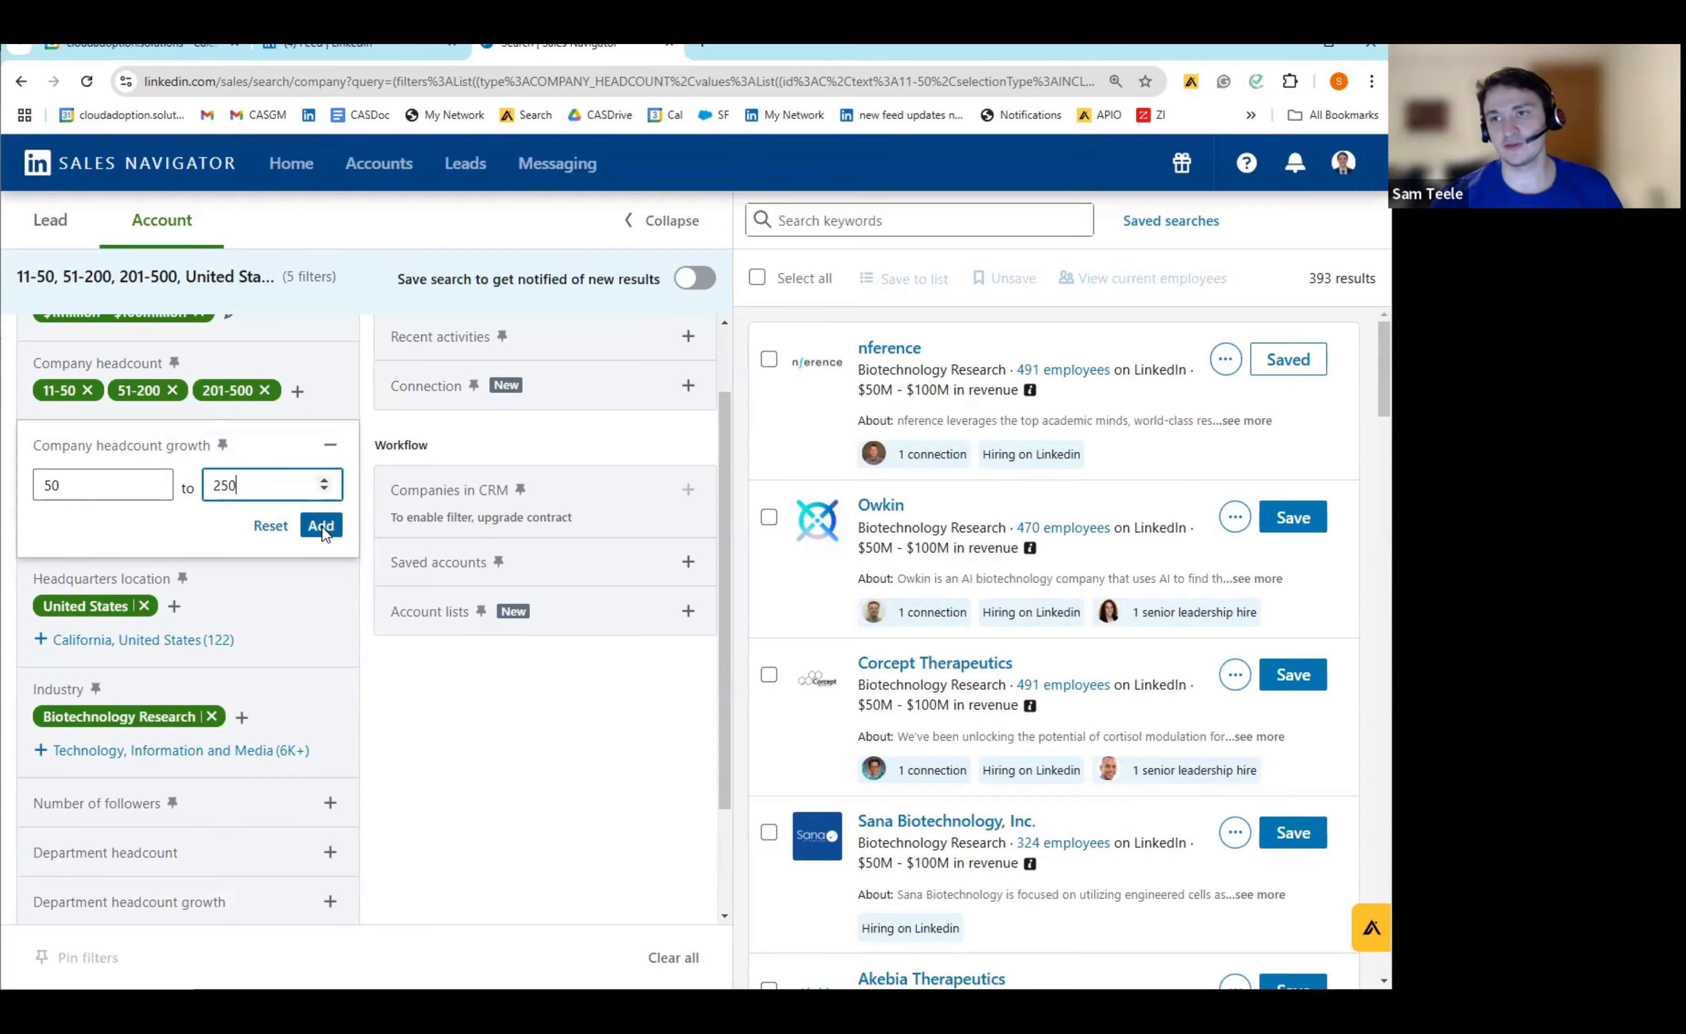
pyautogui.click(320, 527)
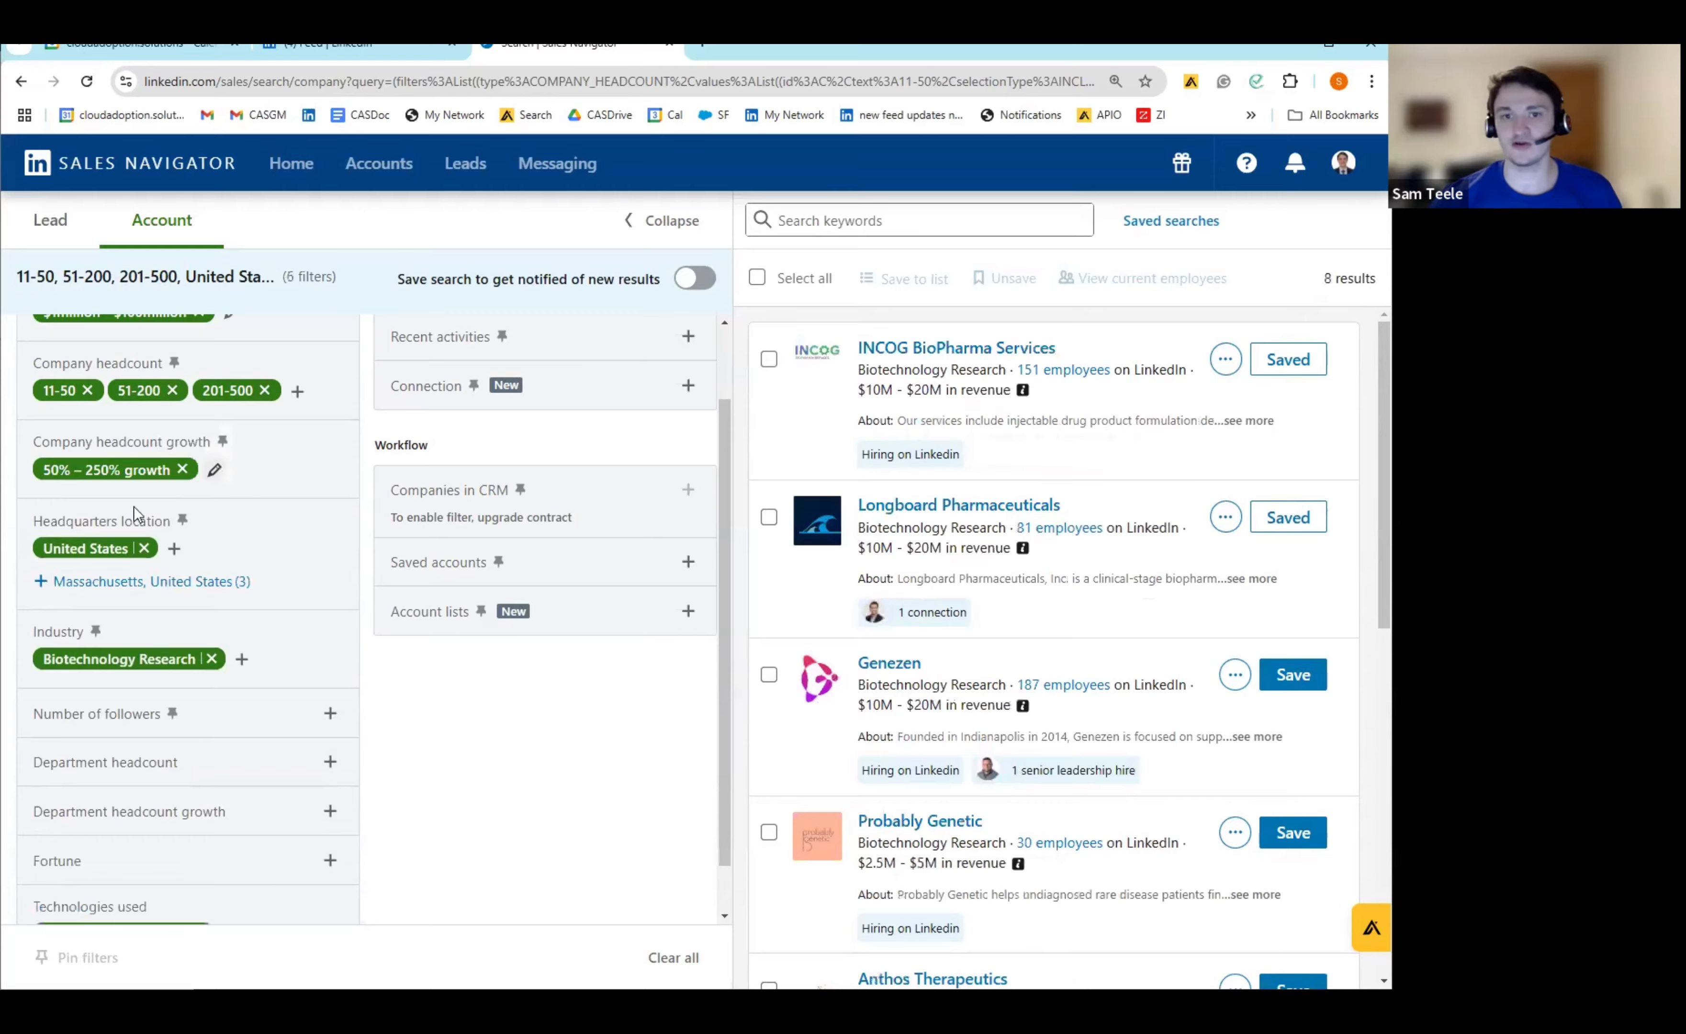
pyautogui.click(183, 470)
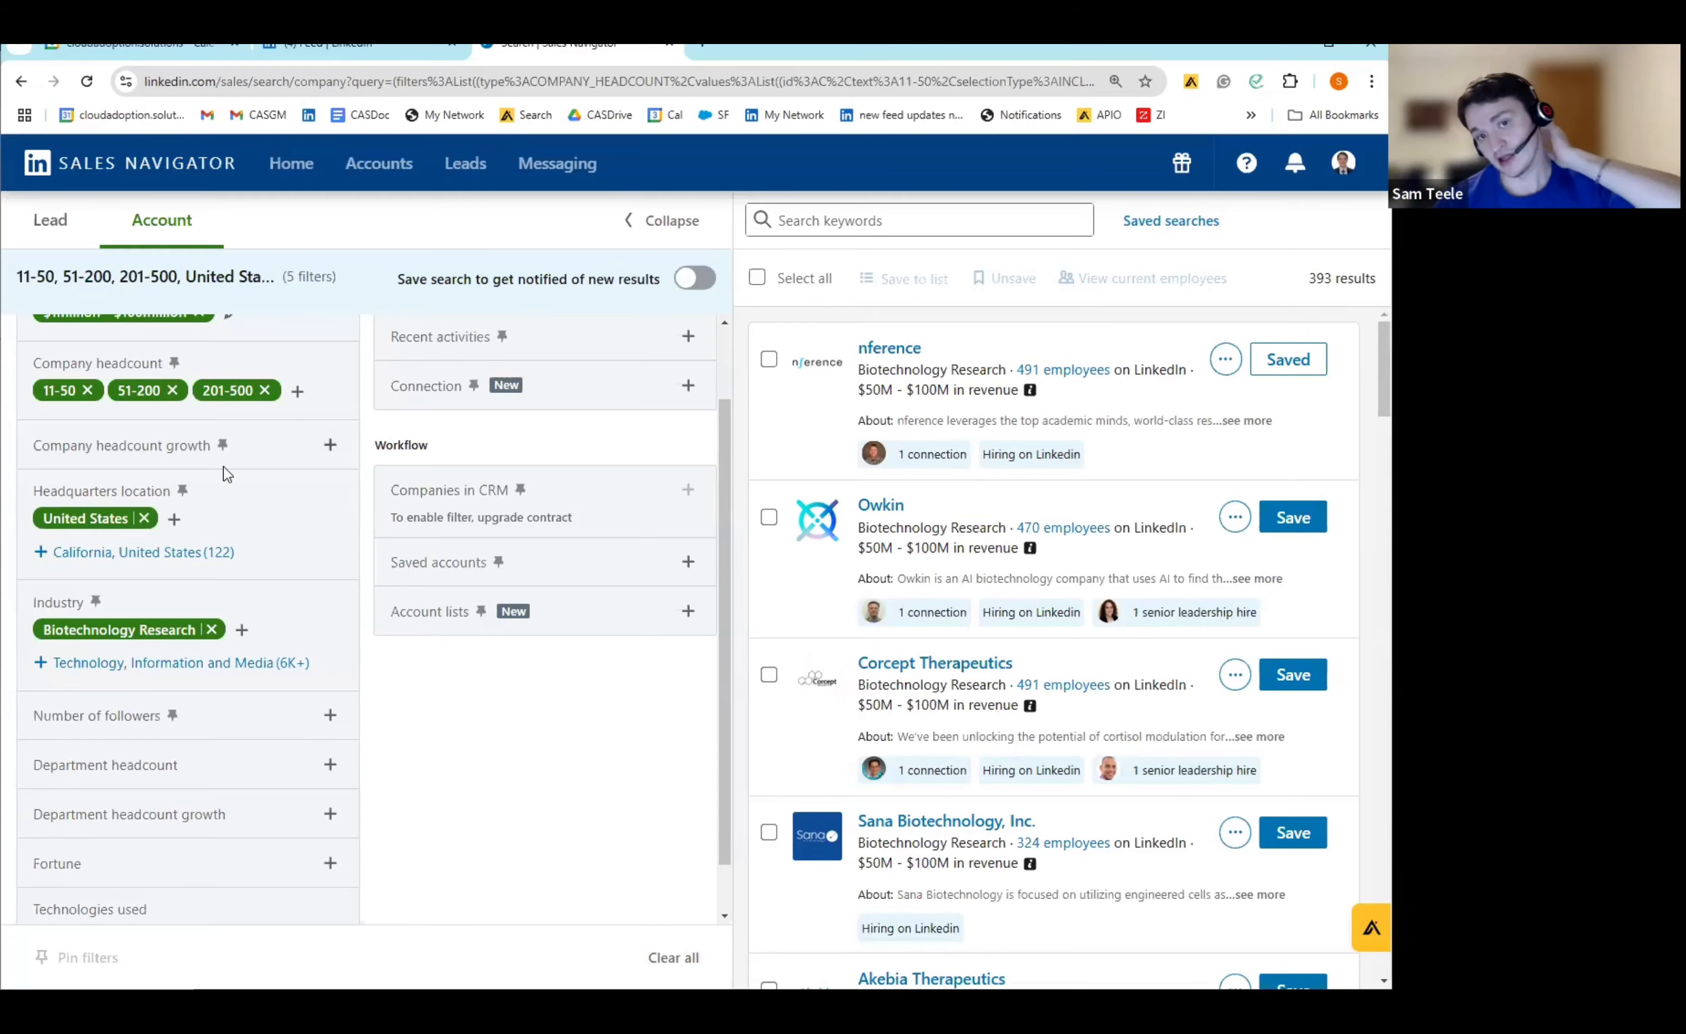
# Step: Apply a company headcount growth filter with a minimum of -50% and no maximum, and remove it again
pyautogui.click(219, 447)
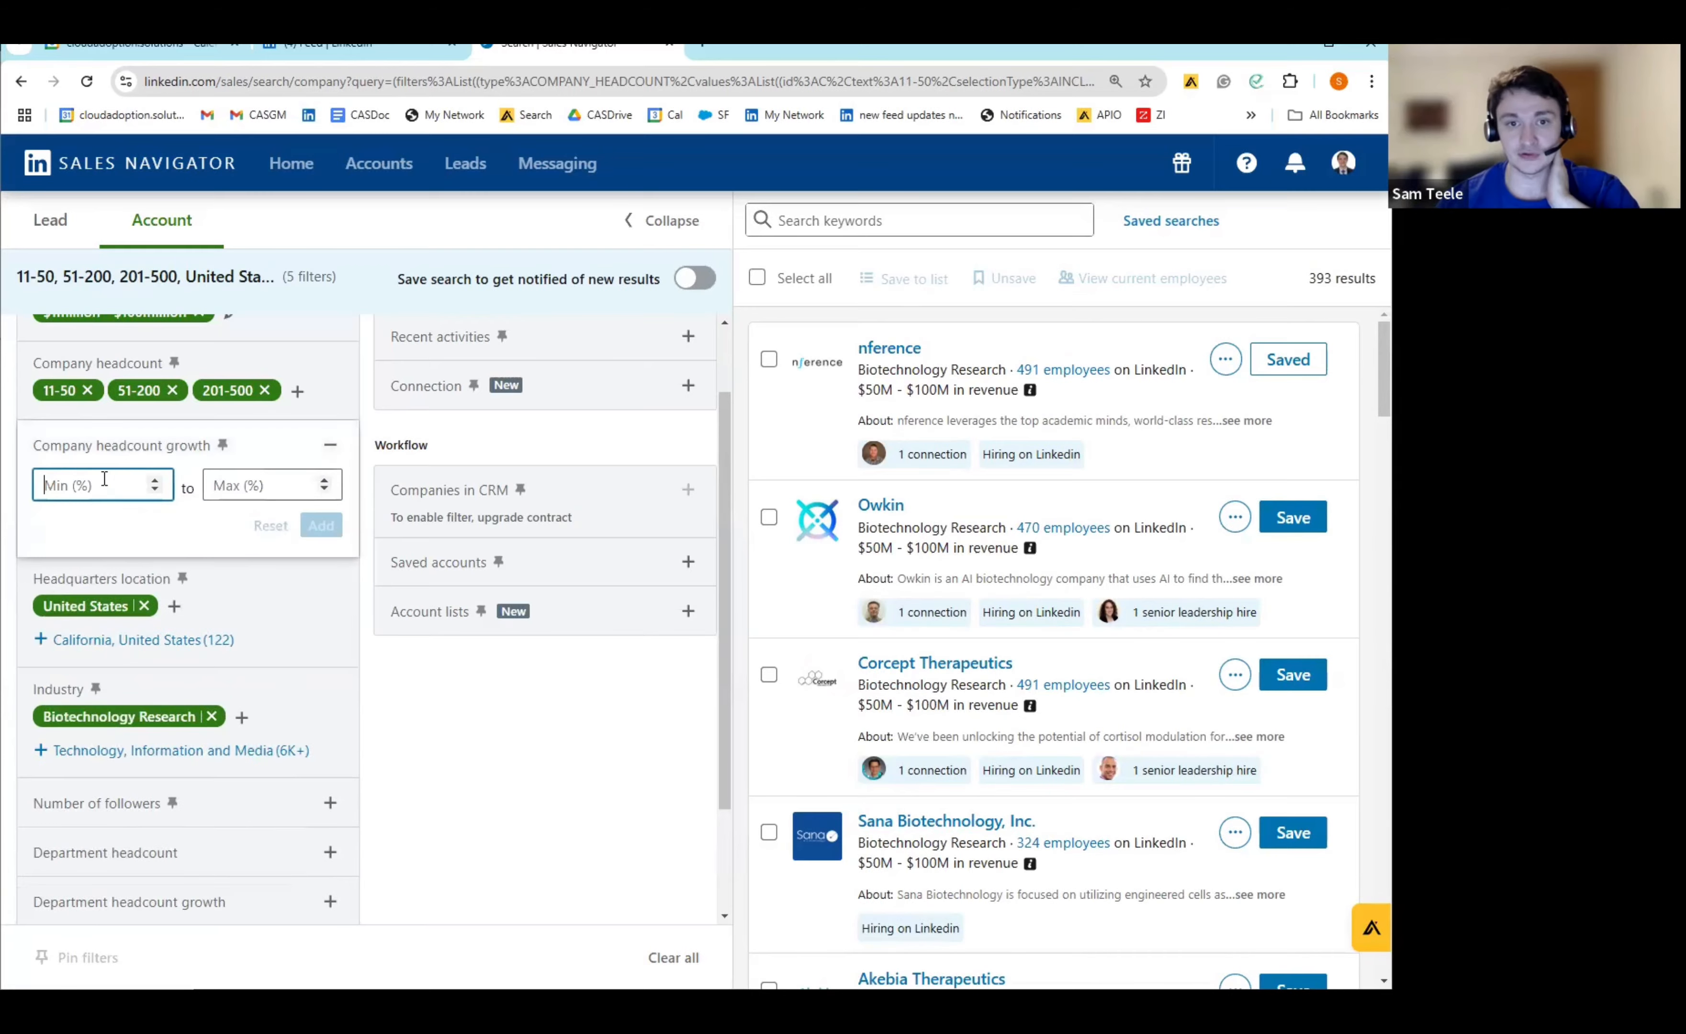
pyautogui.write('-50')
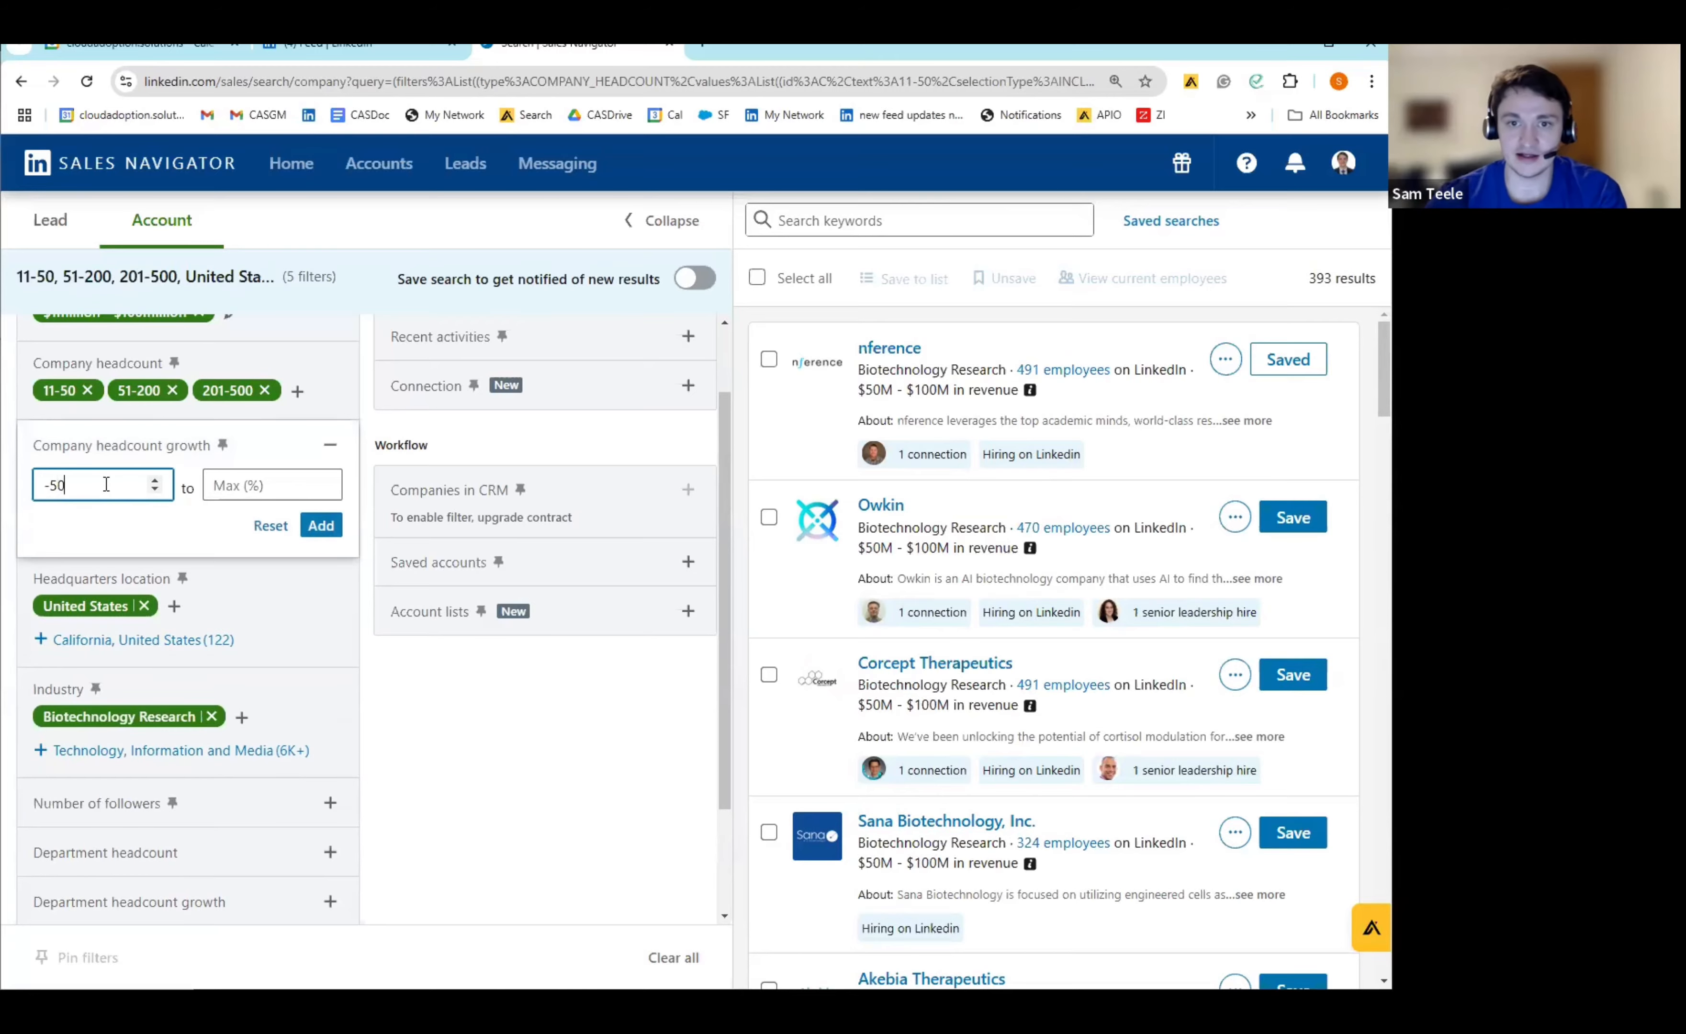
pyautogui.click(268, 484)
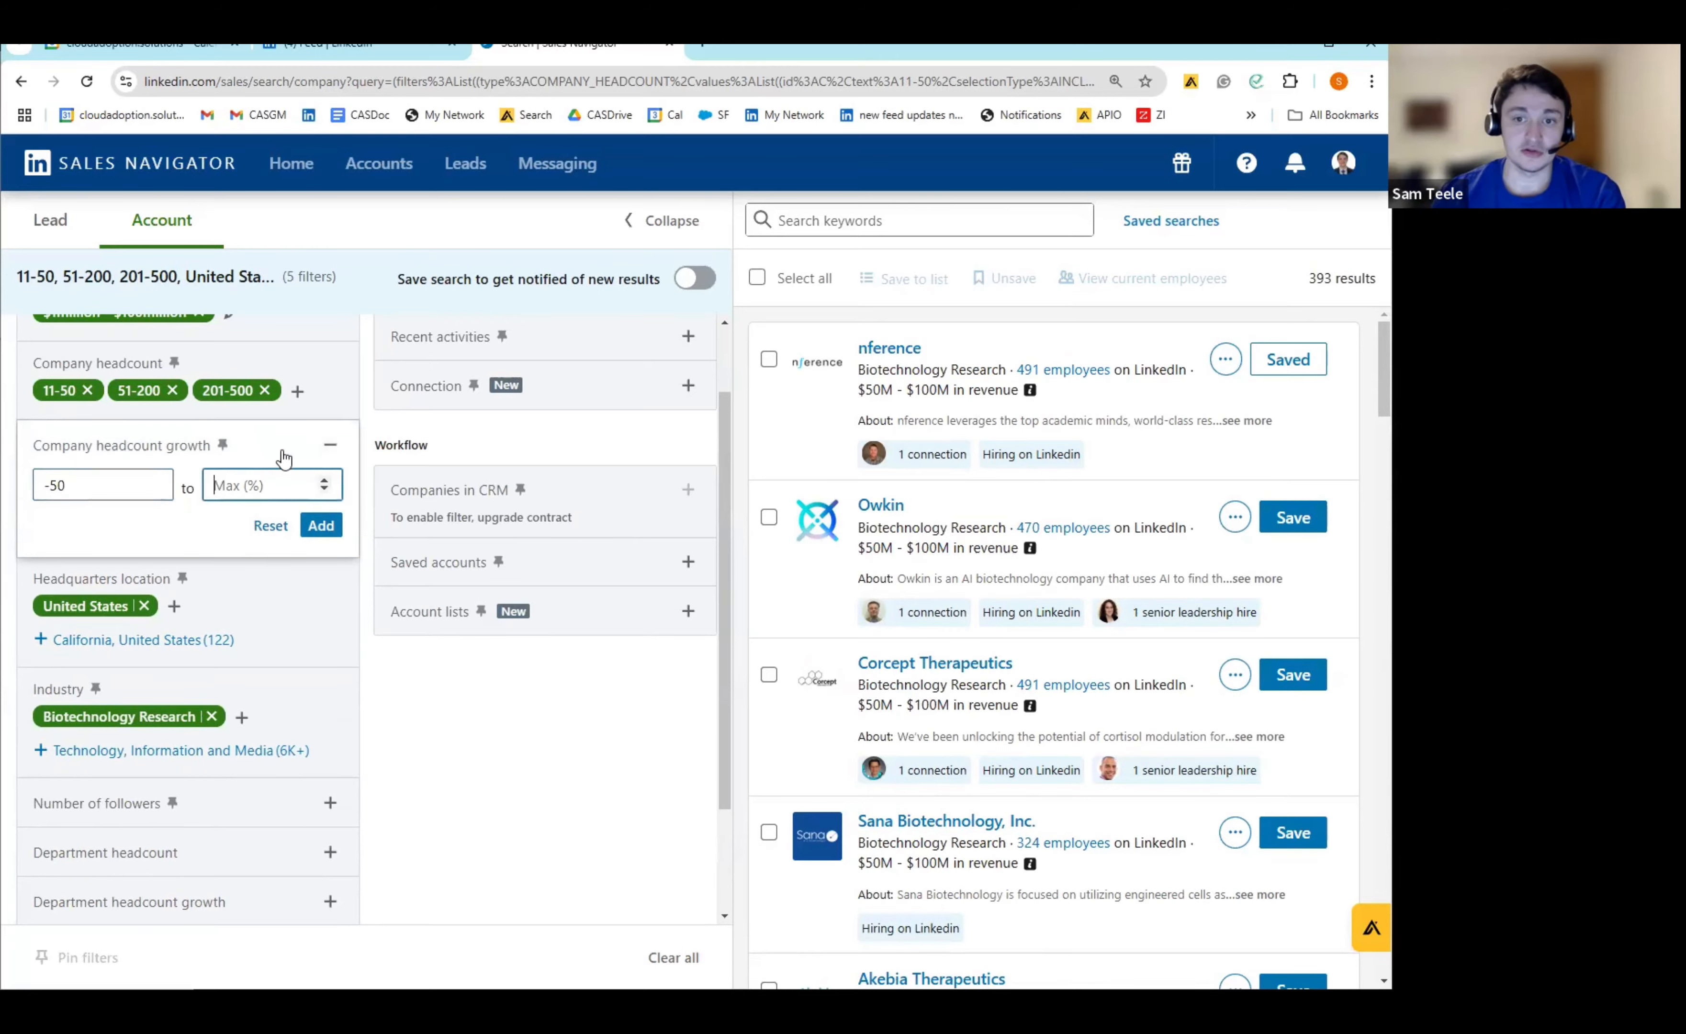
pyautogui.write('-250')
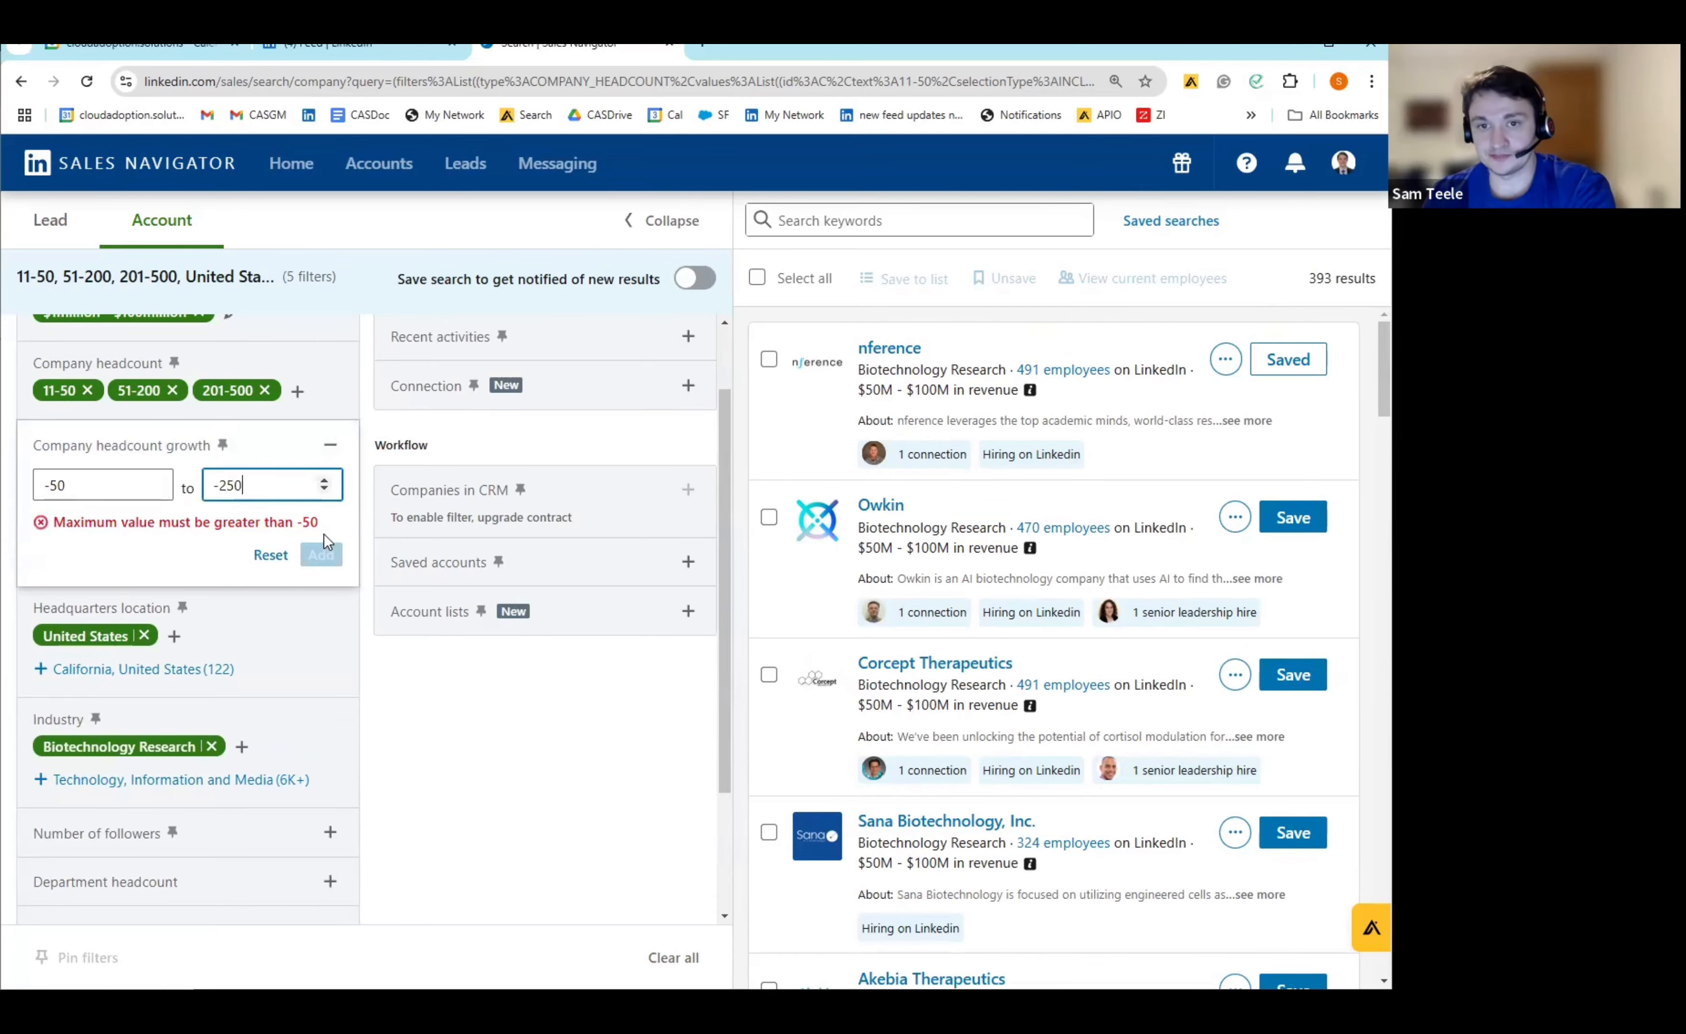
pyautogui.press('BackSpace')
pyautogui.press('BackSpace')
pyautogui.press('BackSpace')
pyautogui.press('BackSpace')
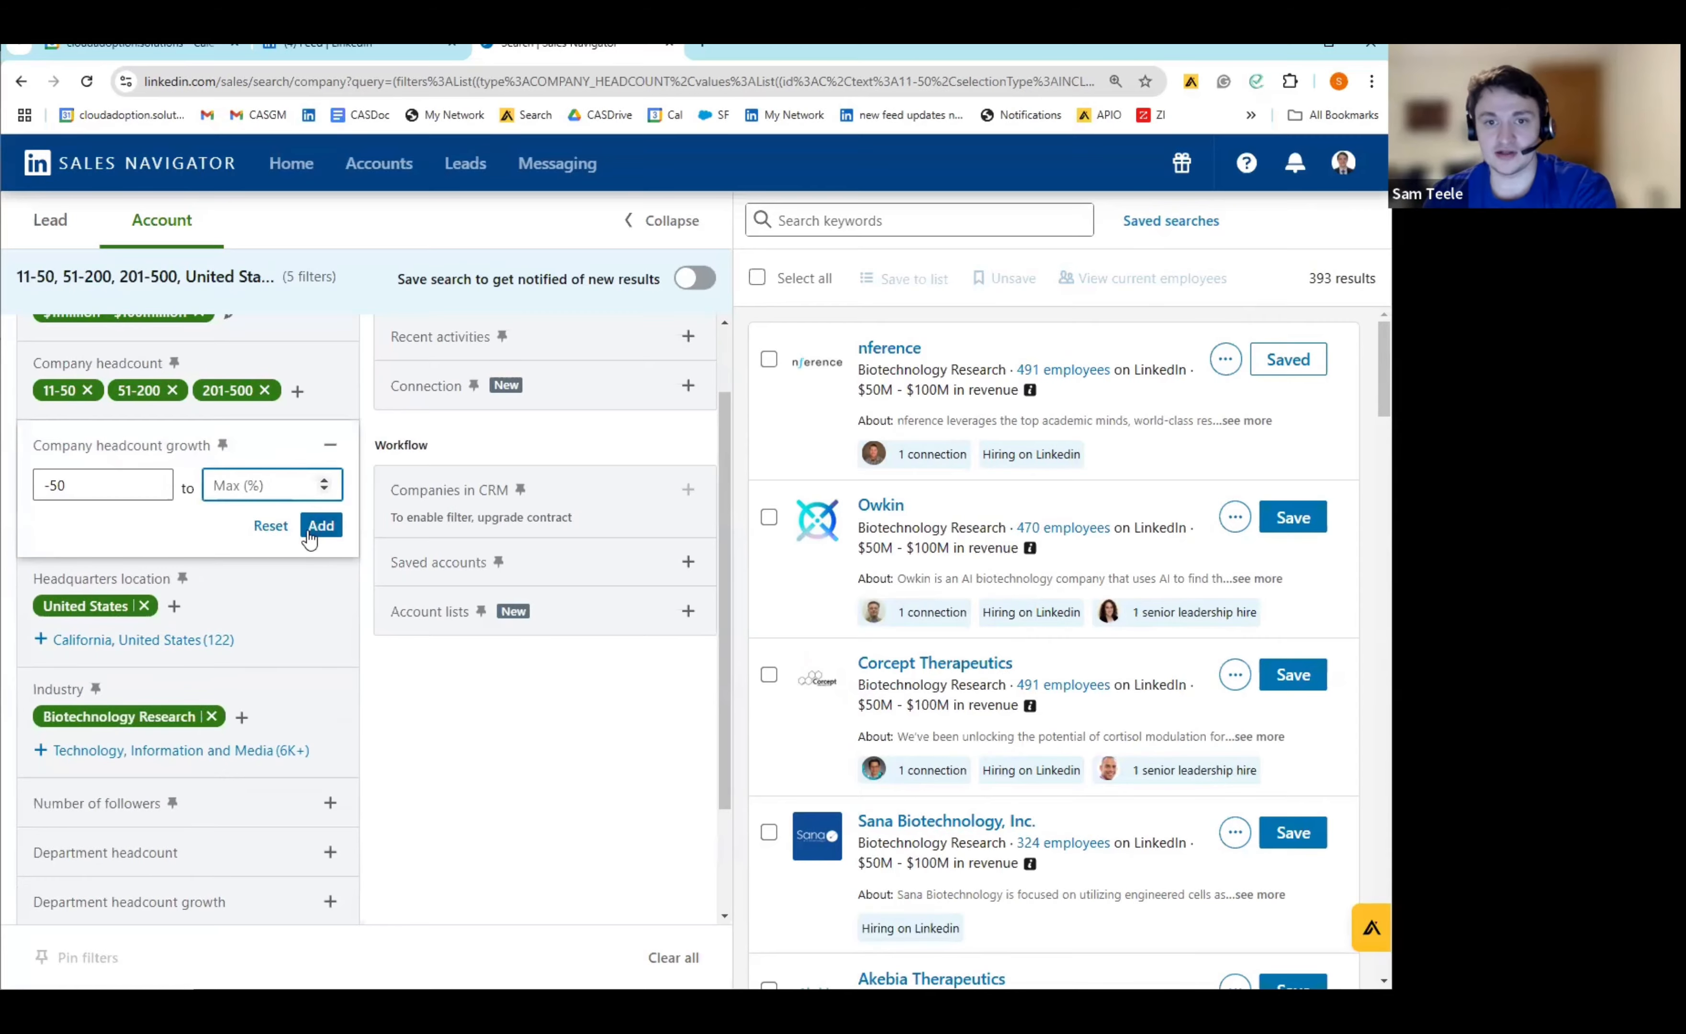
pyautogui.click(320, 525)
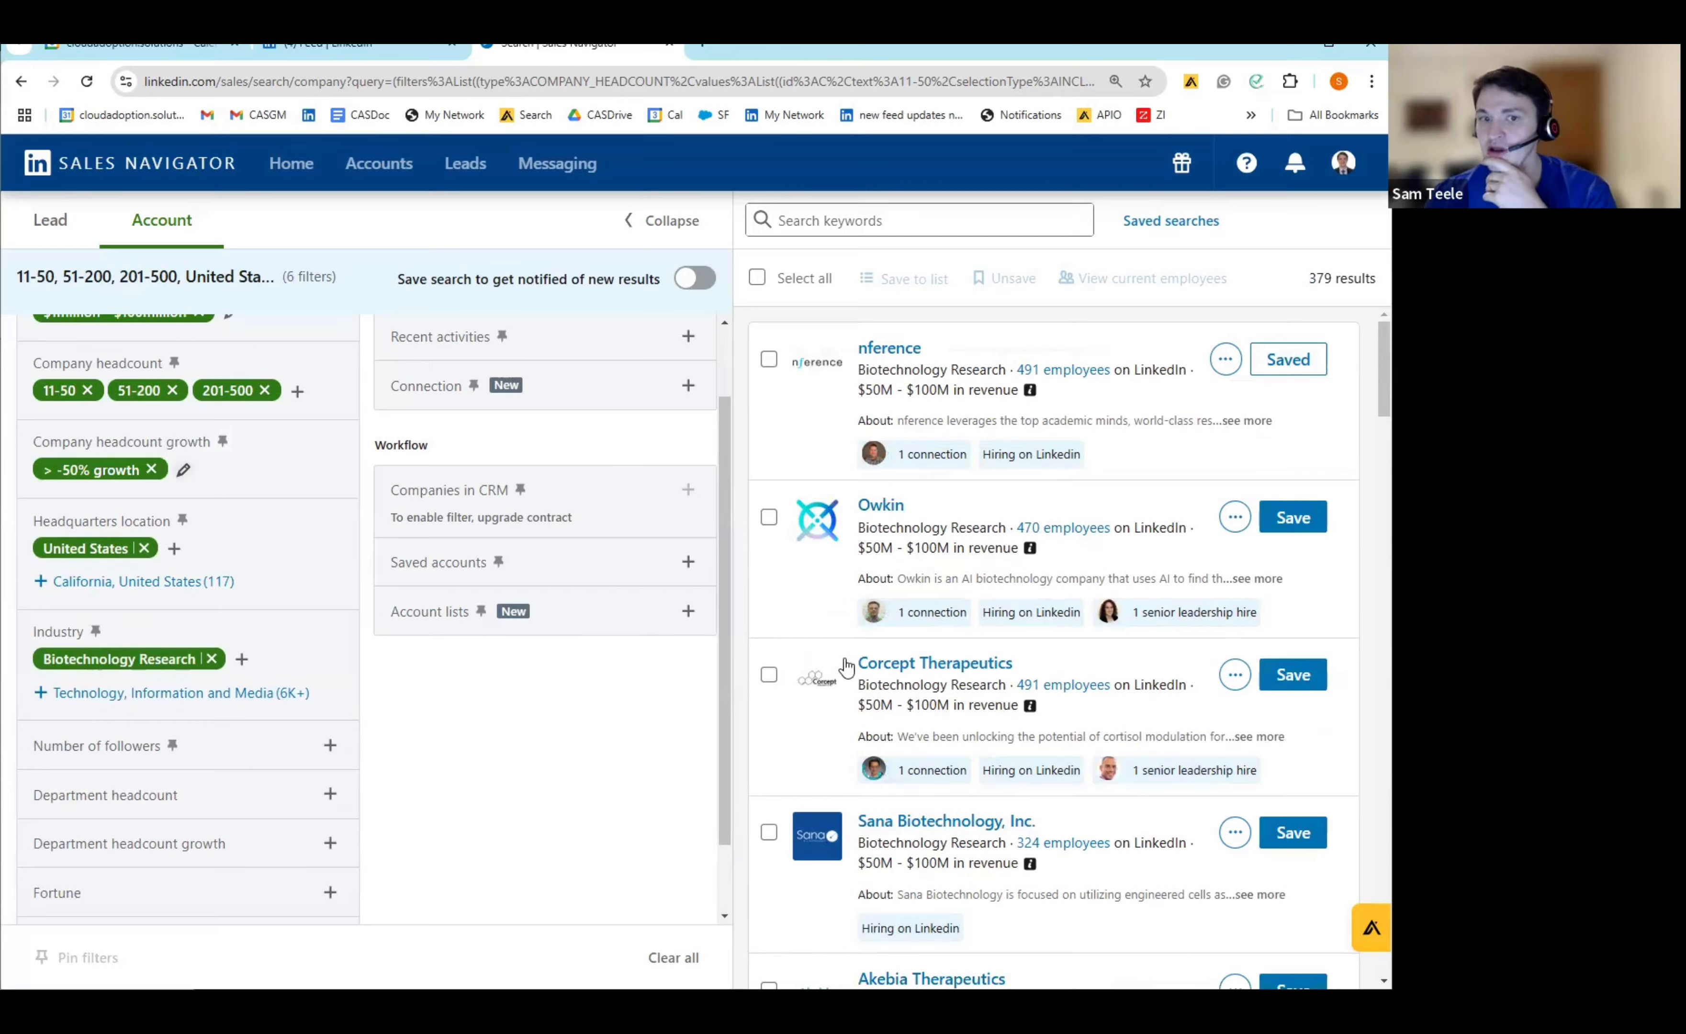
pyautogui.click(152, 471)
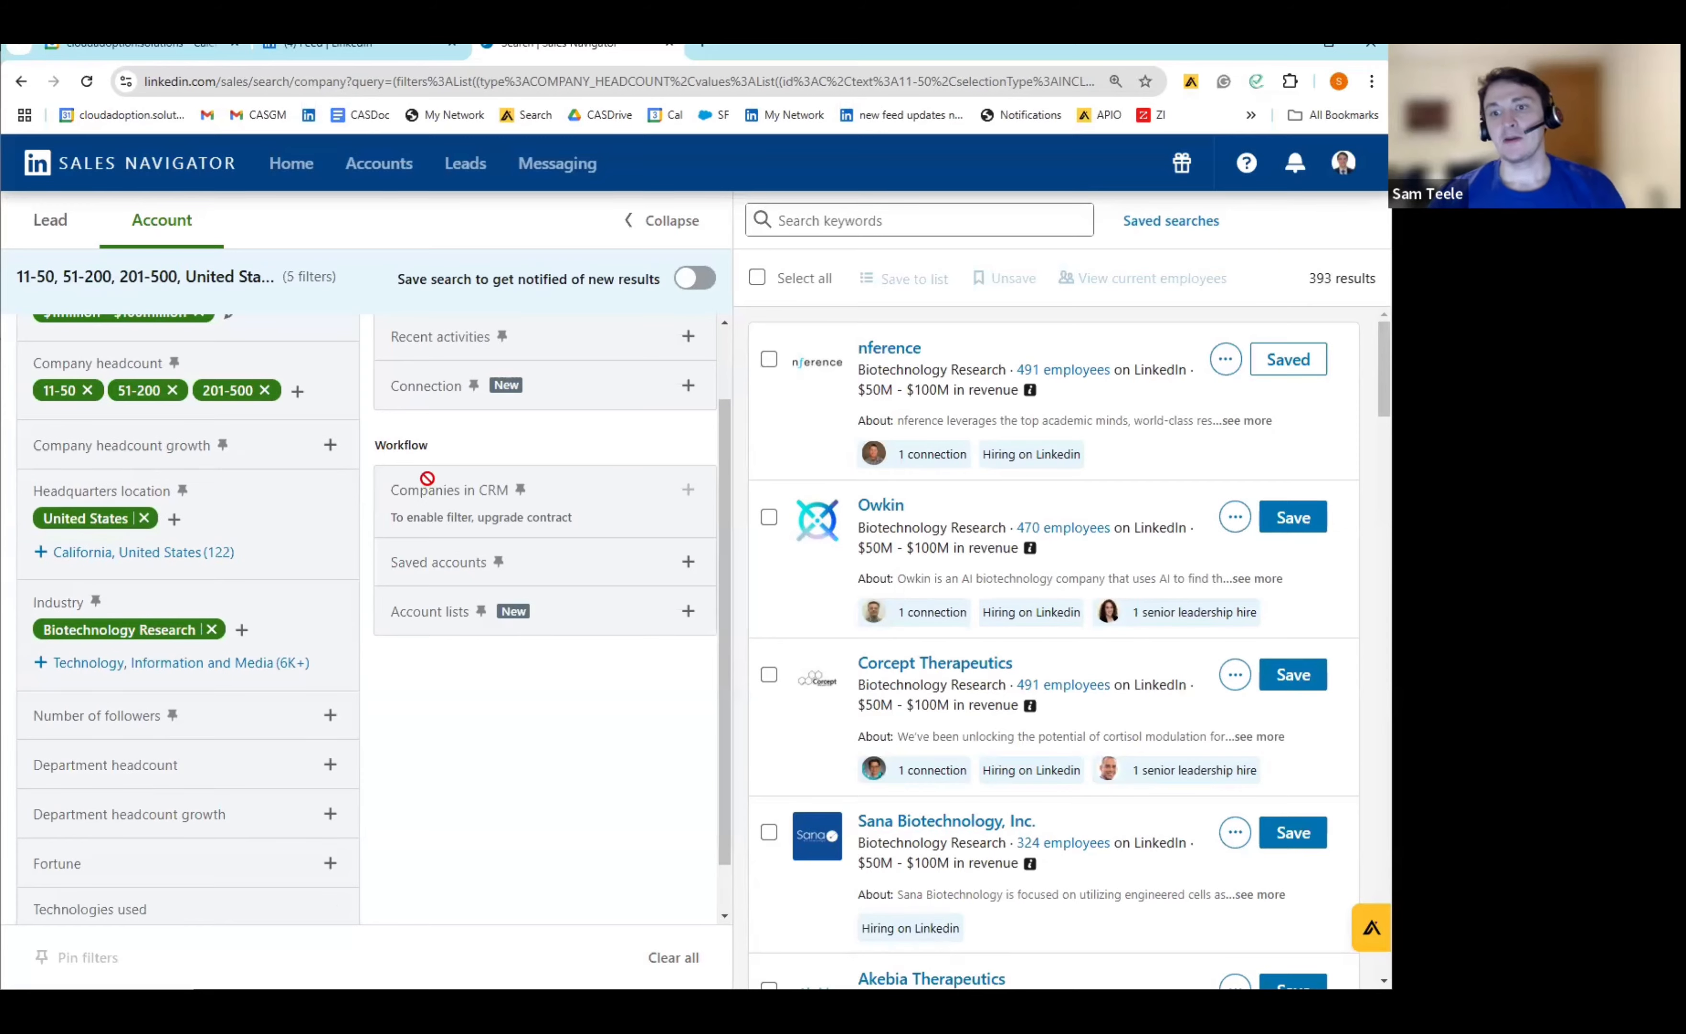
# Step: Add the 1st Degree Connections filter to the account search and collapse the expanded filter view
pyautogui.scroll(-1, 331, 628)
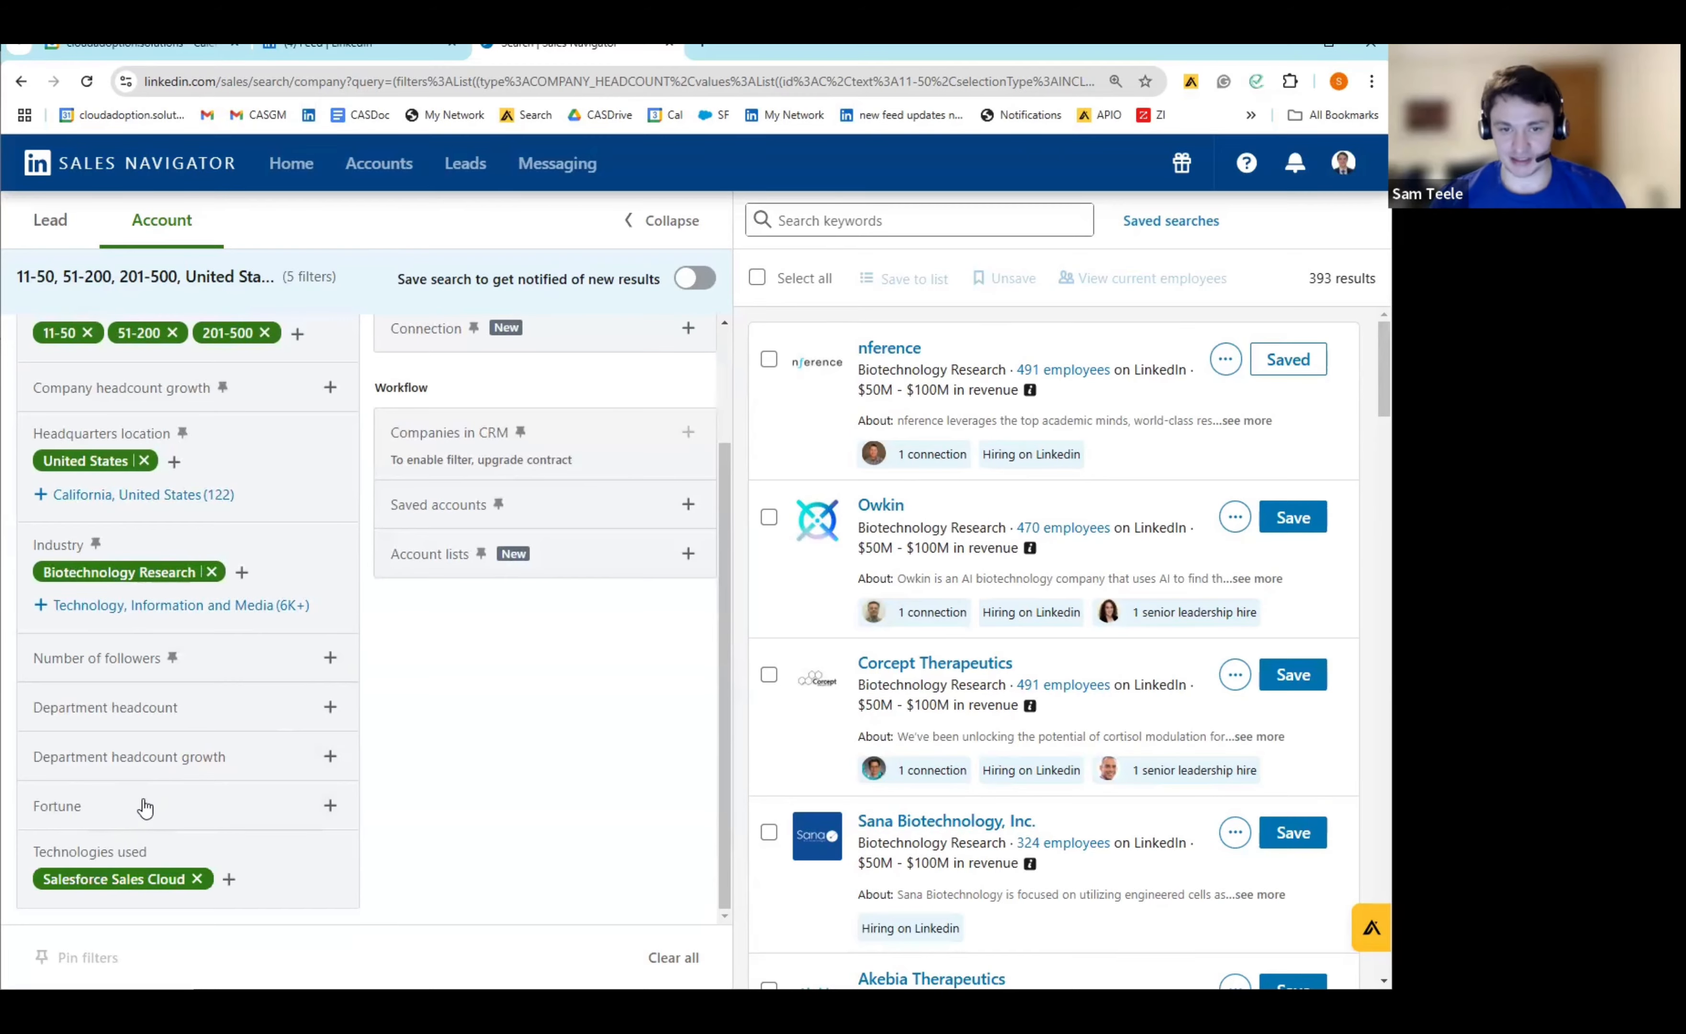
pyautogui.scroll(2, 459, 655)
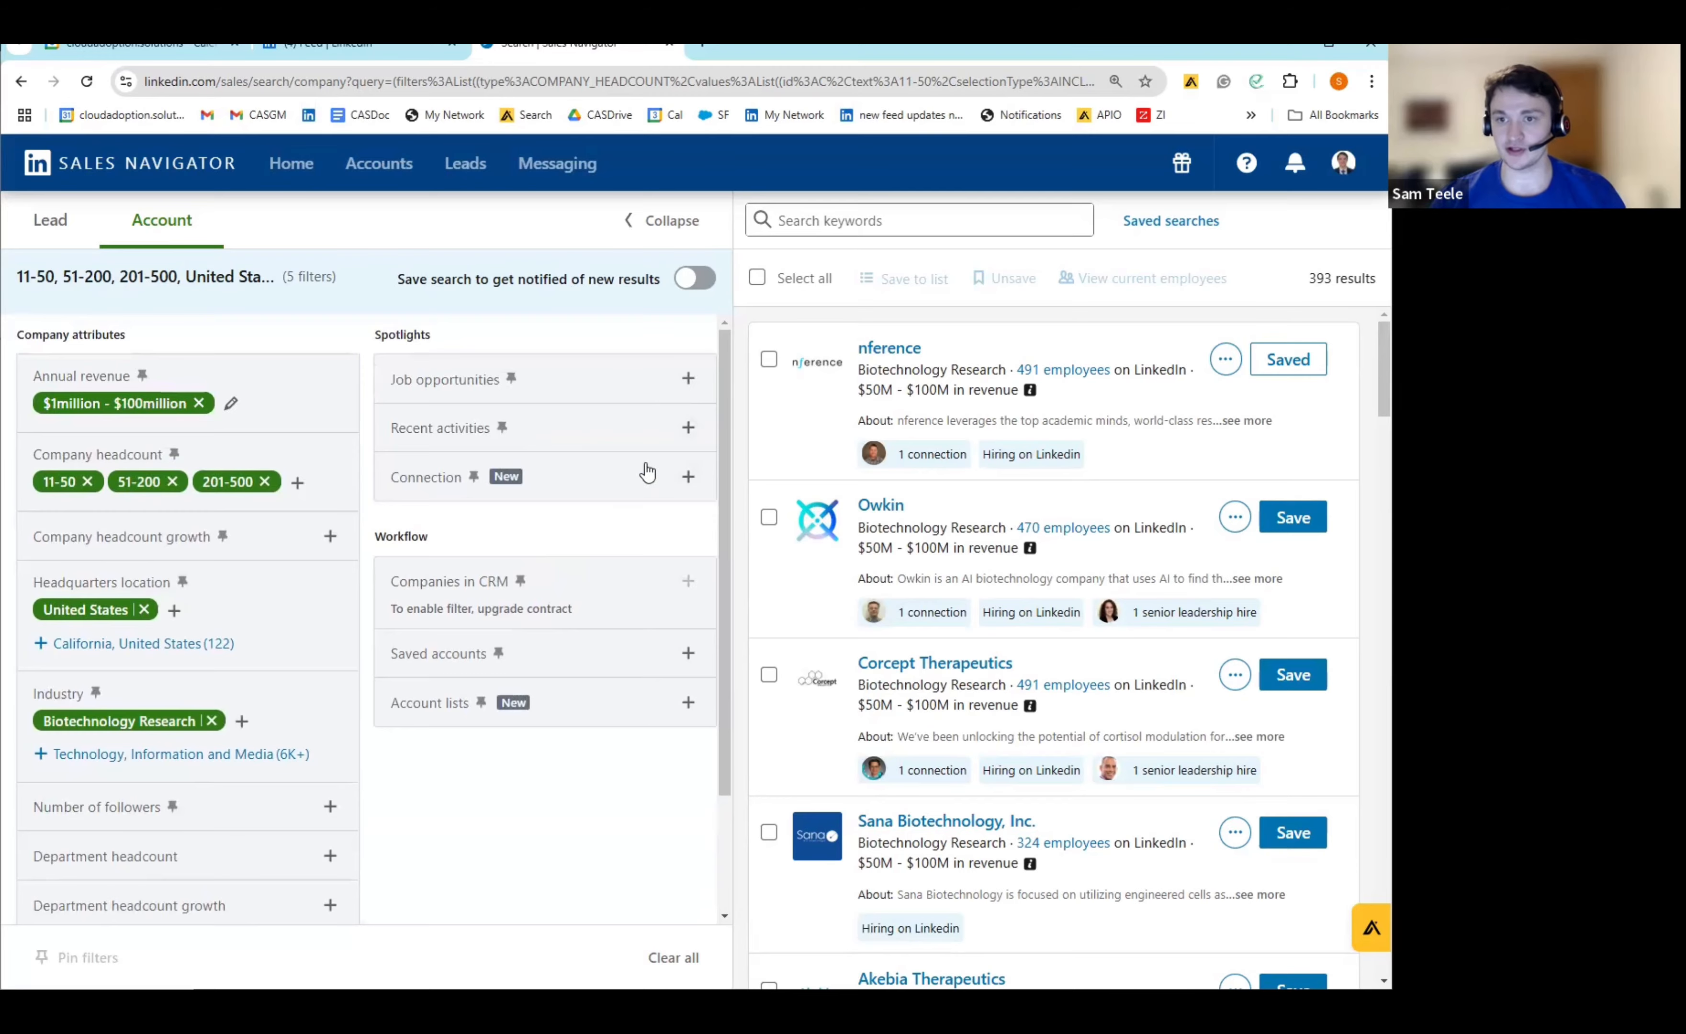
pyautogui.click(683, 478)
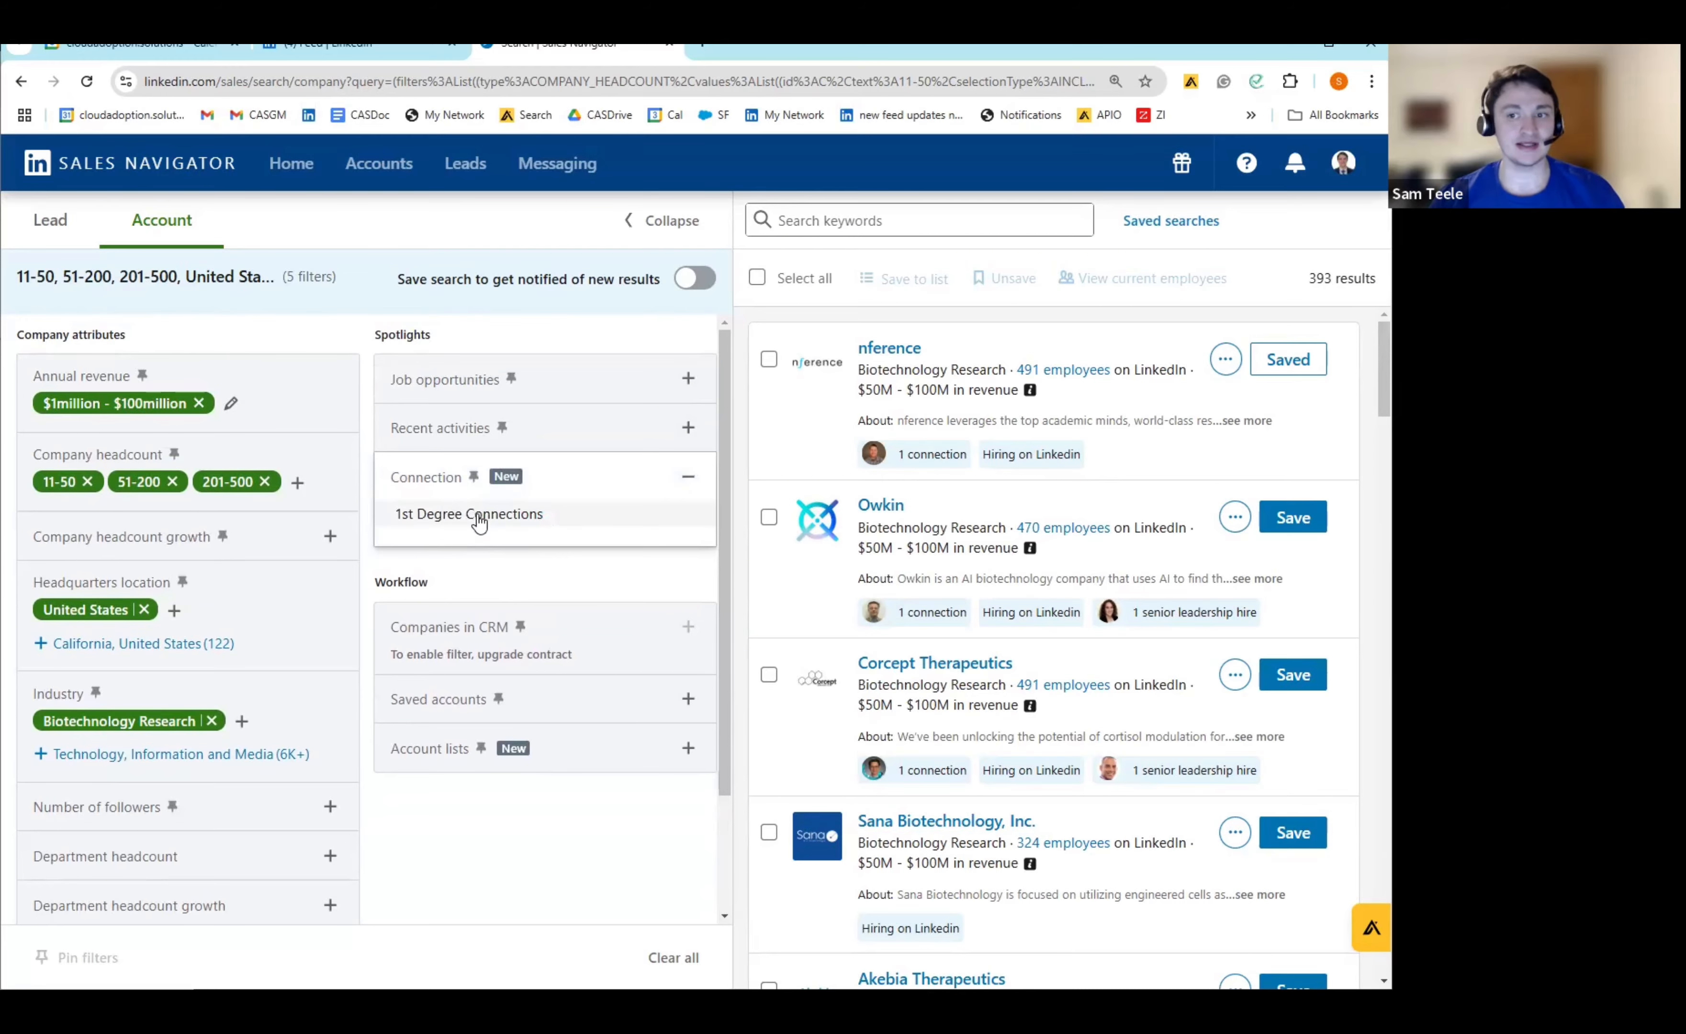
pyautogui.click(471, 514)
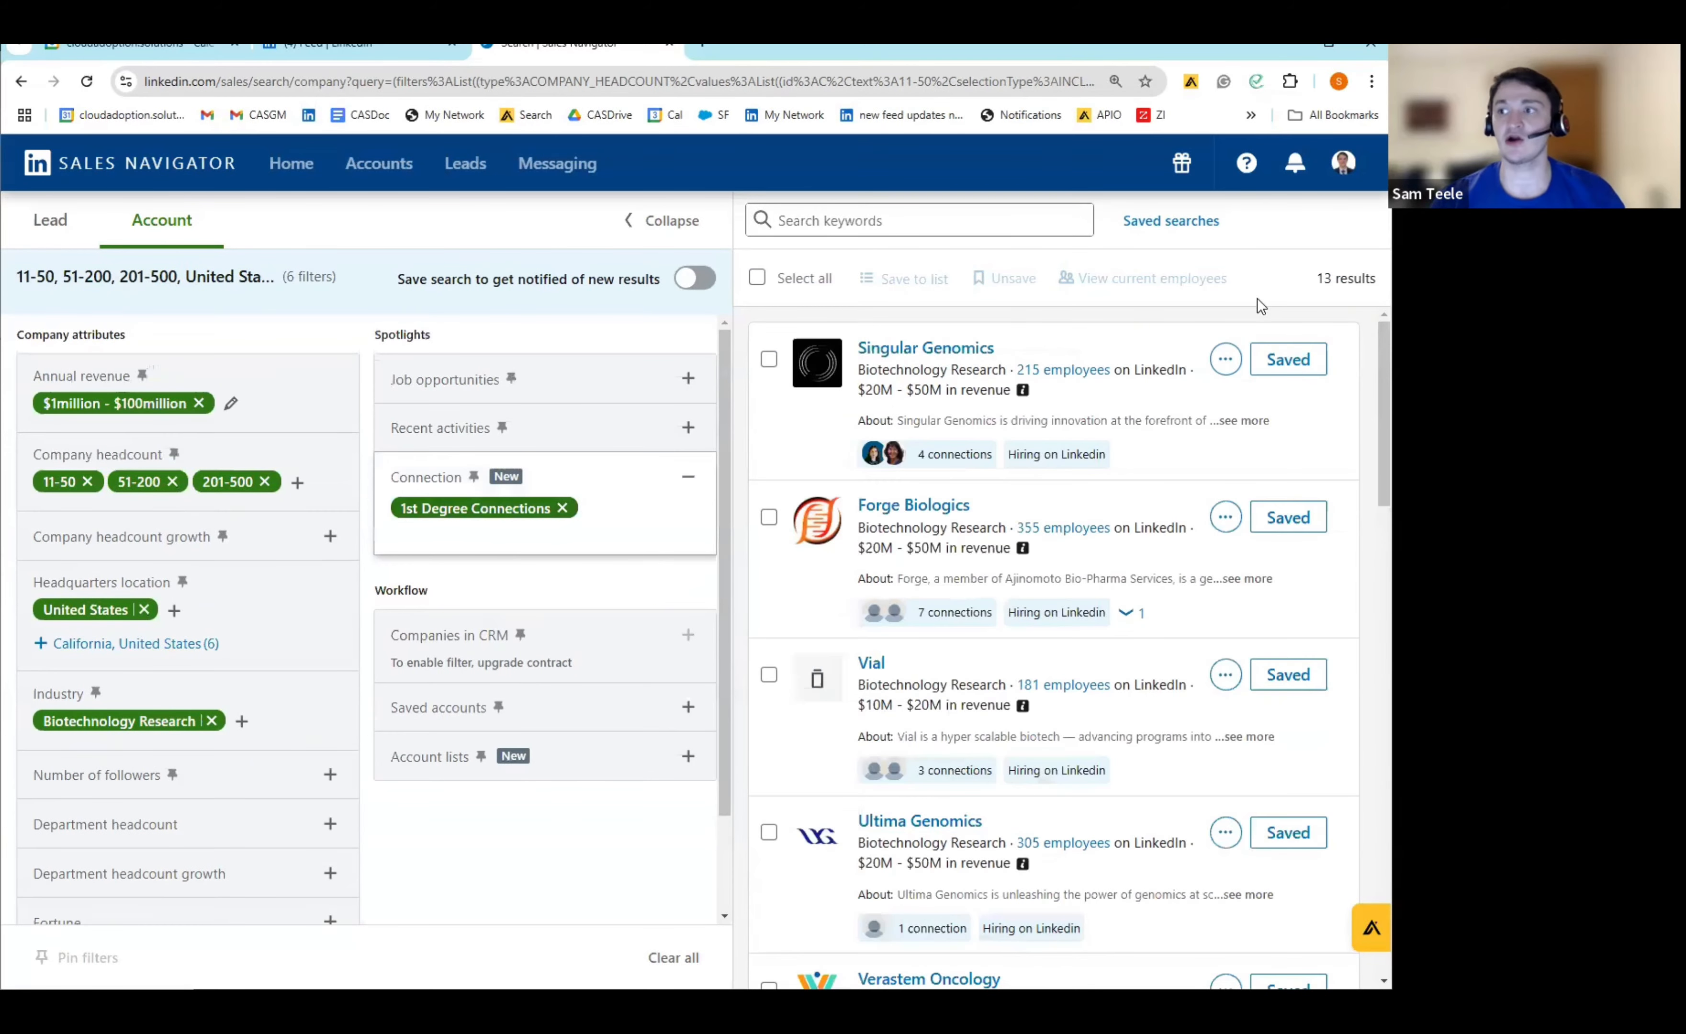
pyautogui.click(664, 220)
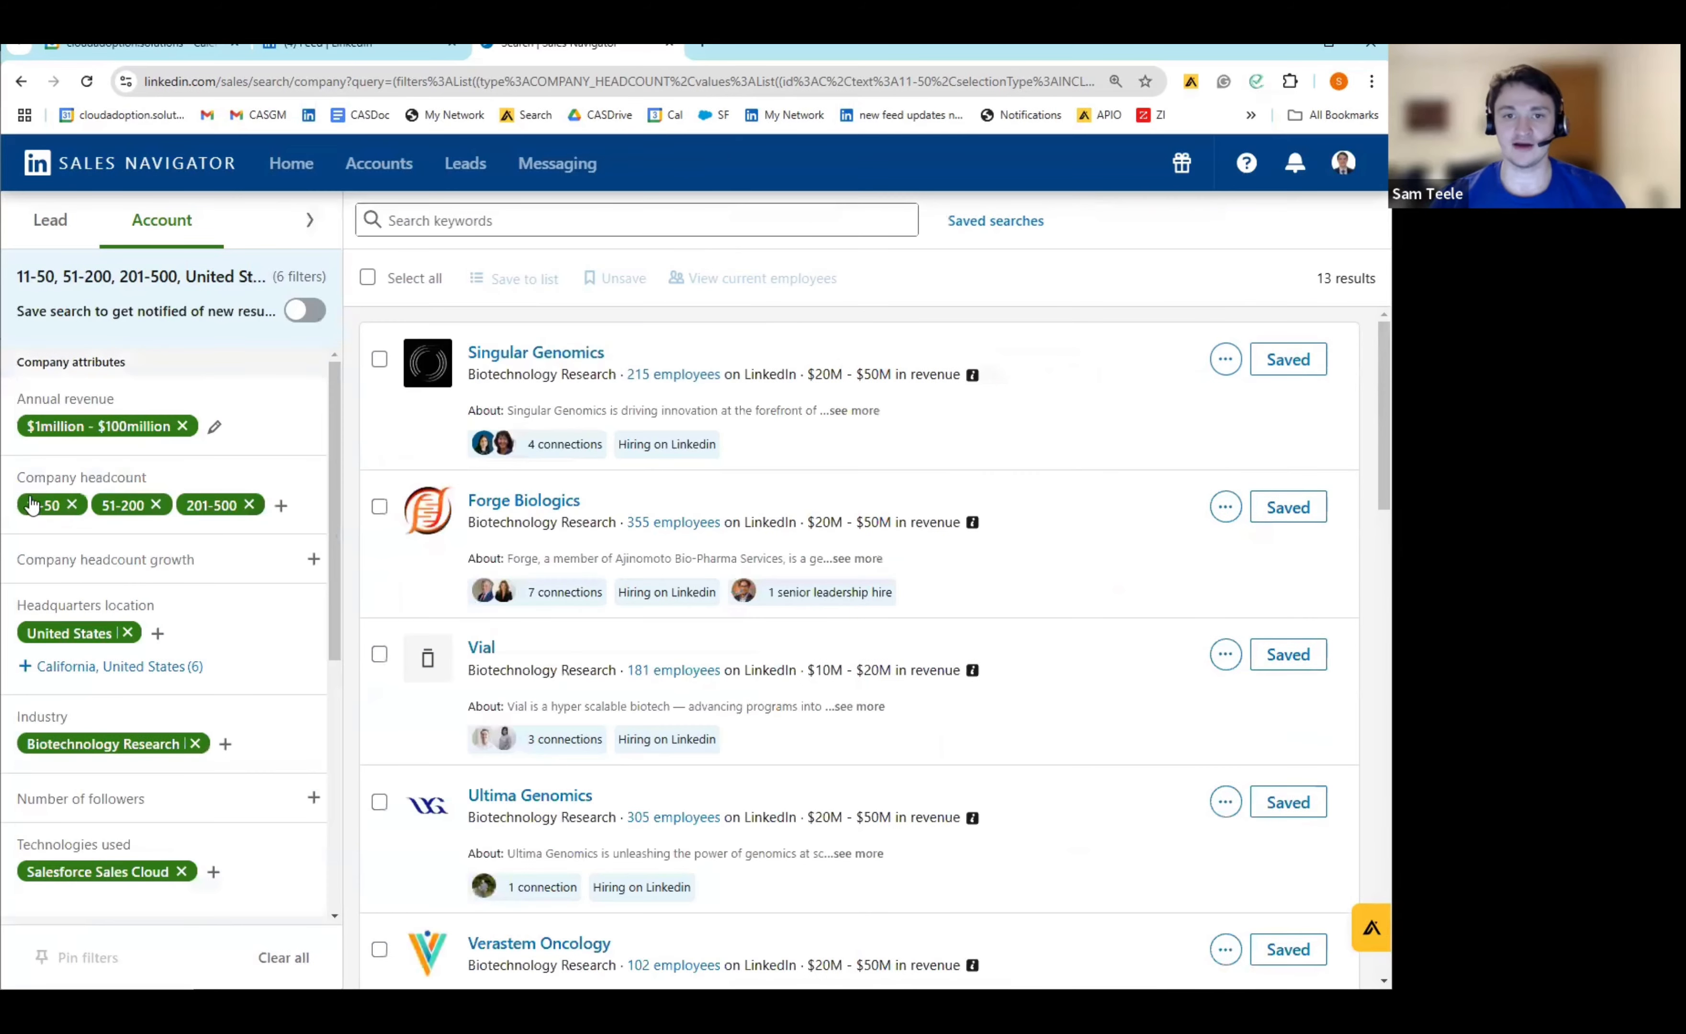
# Step: Review the applied account filters and look through the list of matching biotechnology companies
pyautogui.scroll(-4, 83, 835)
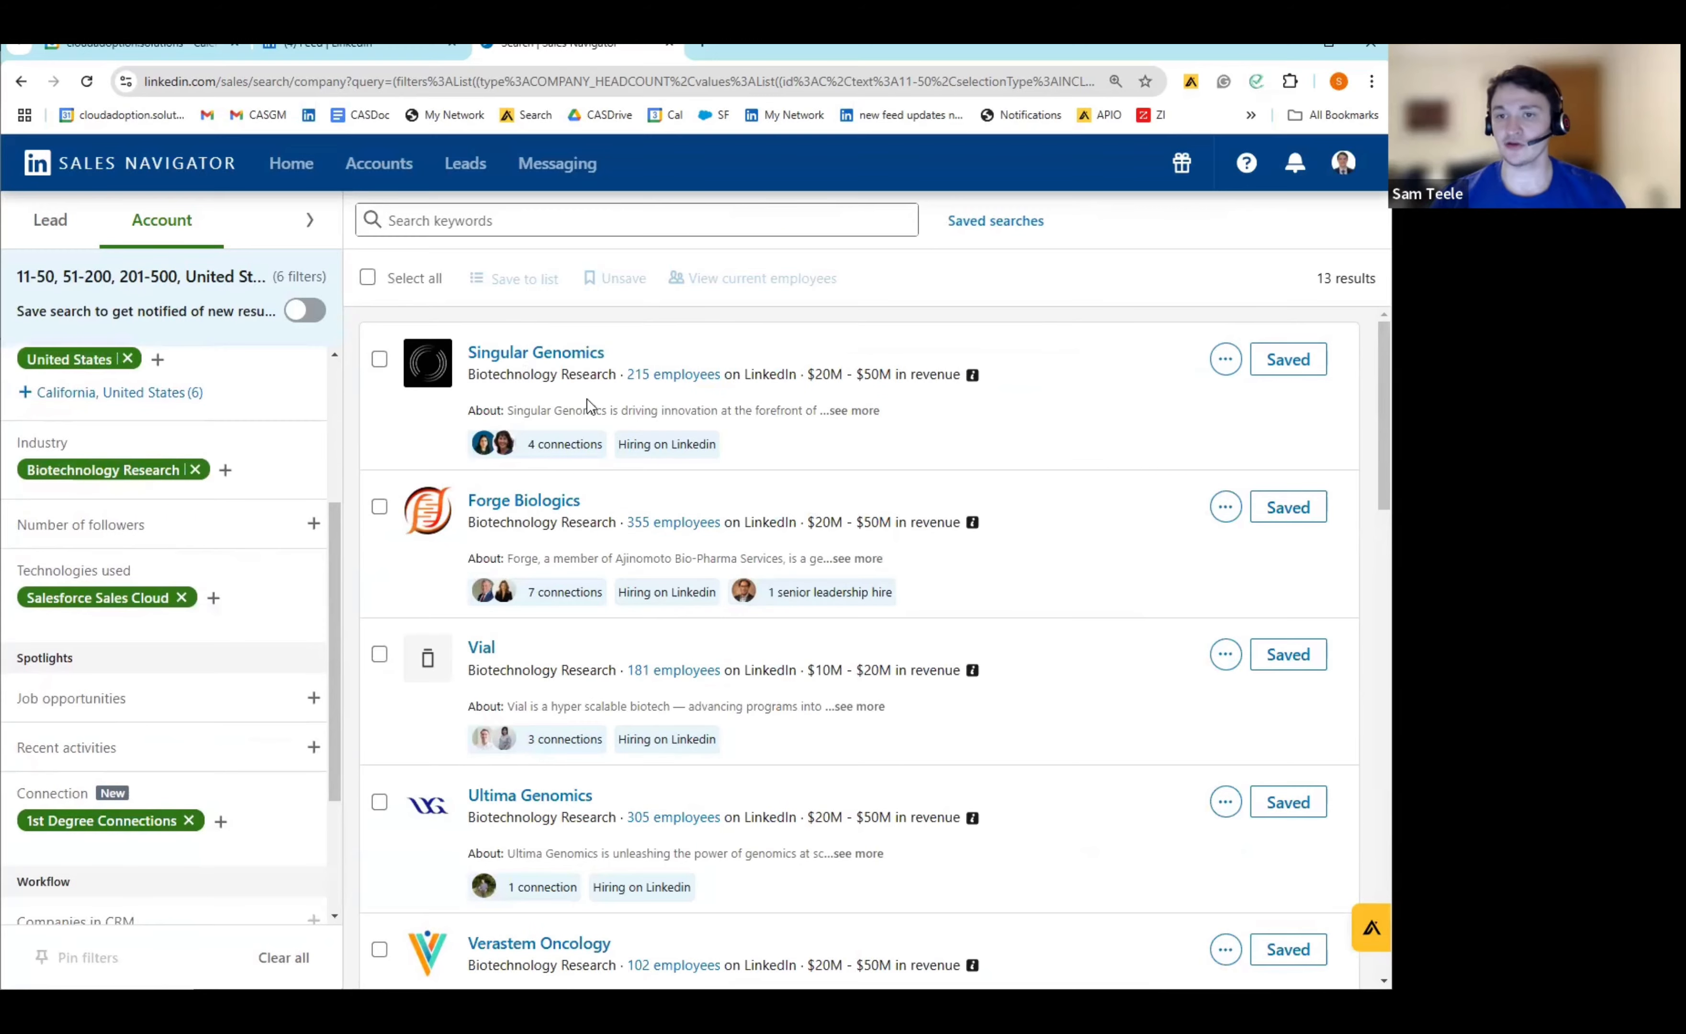
pyautogui.scroll(2, 118, 408)
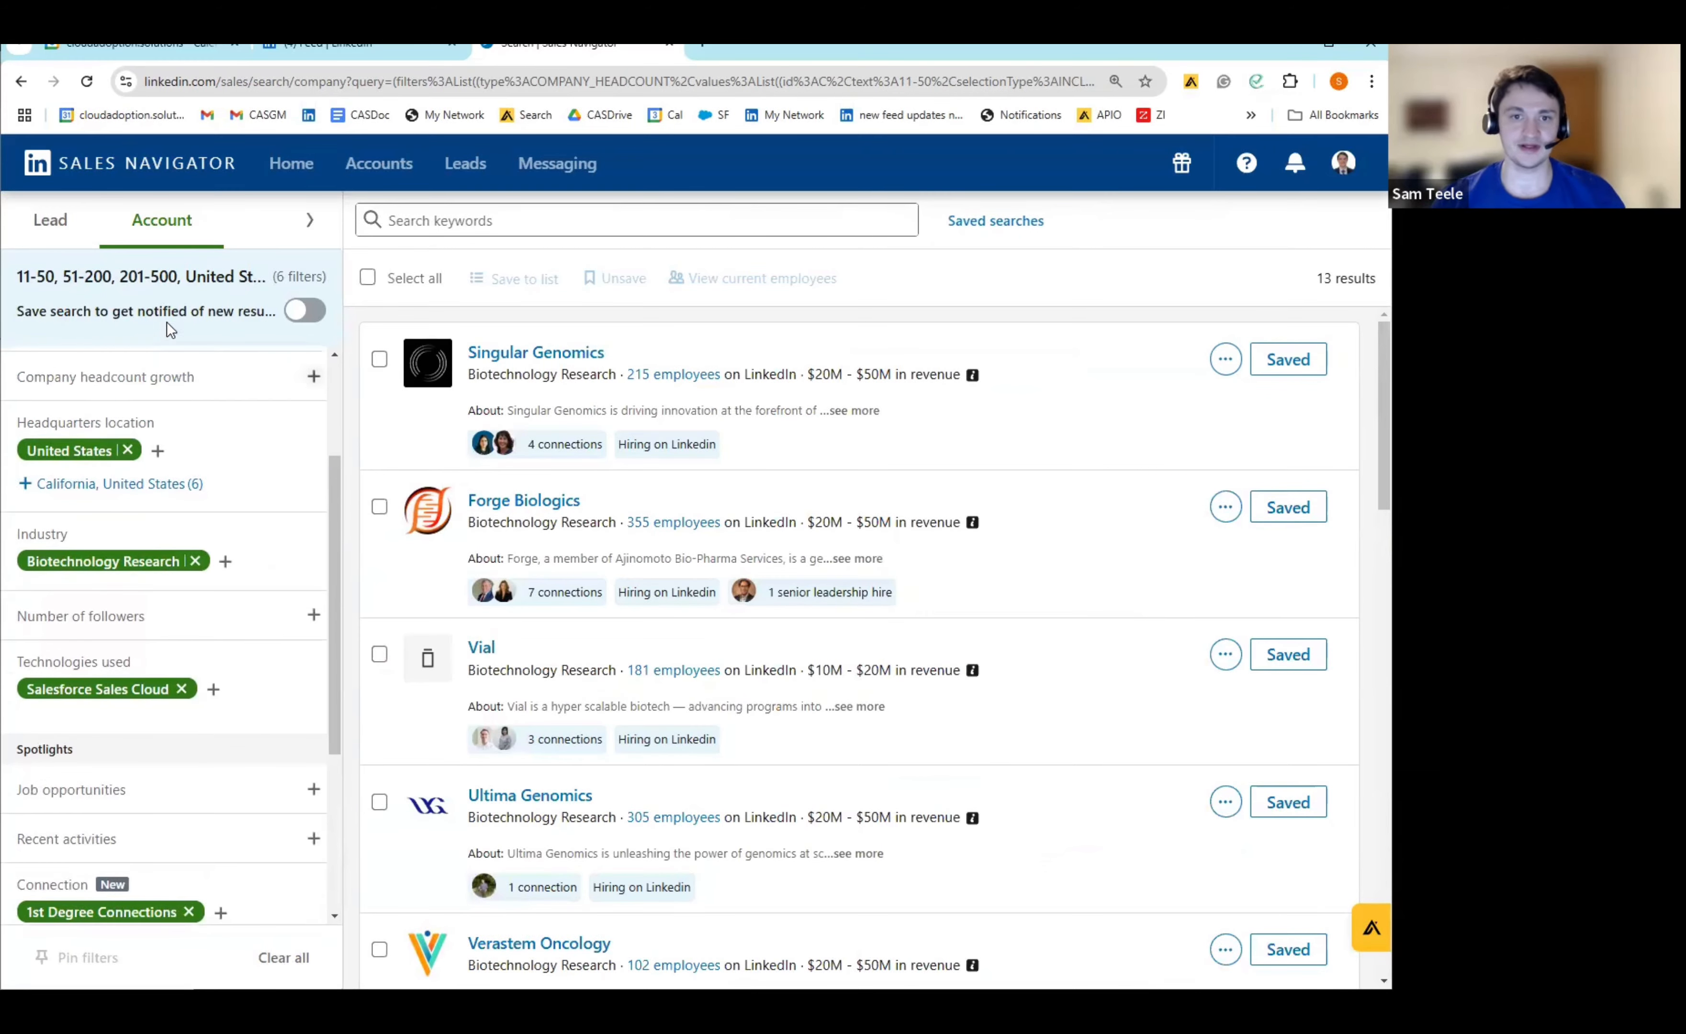
pyautogui.scroll(1, 166, 387)
pyautogui.moveTo(95, 547)
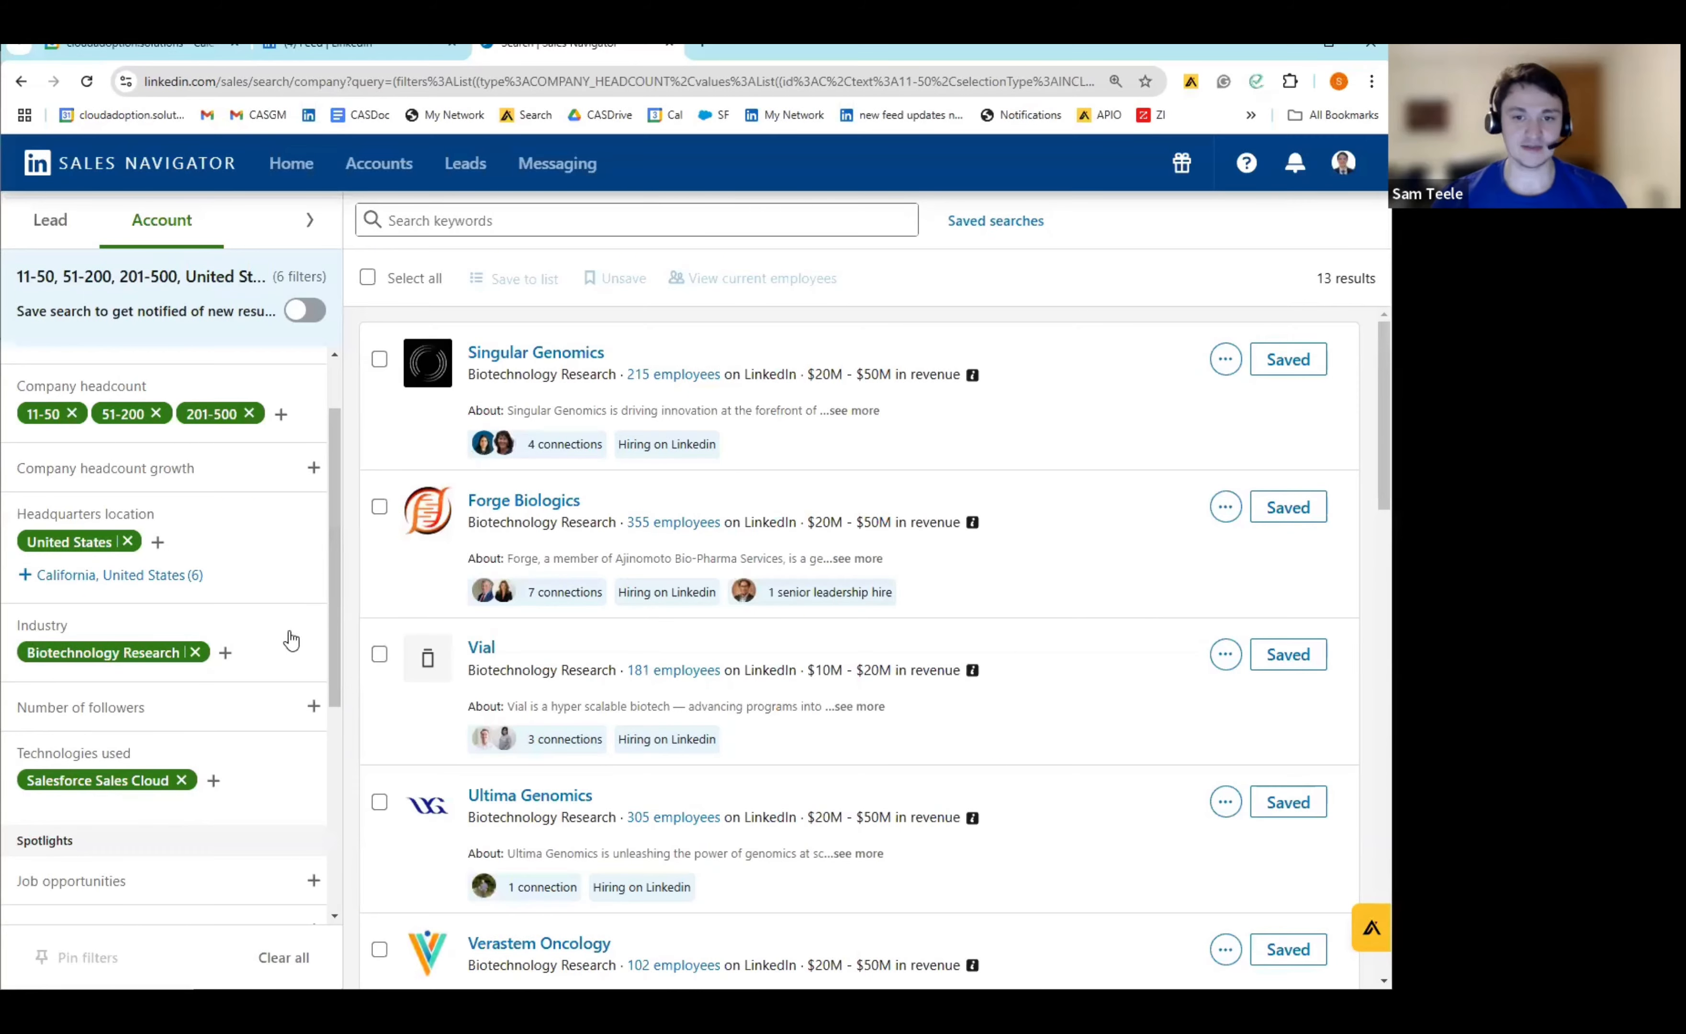
pyautogui.scroll(-3, 139, 651)
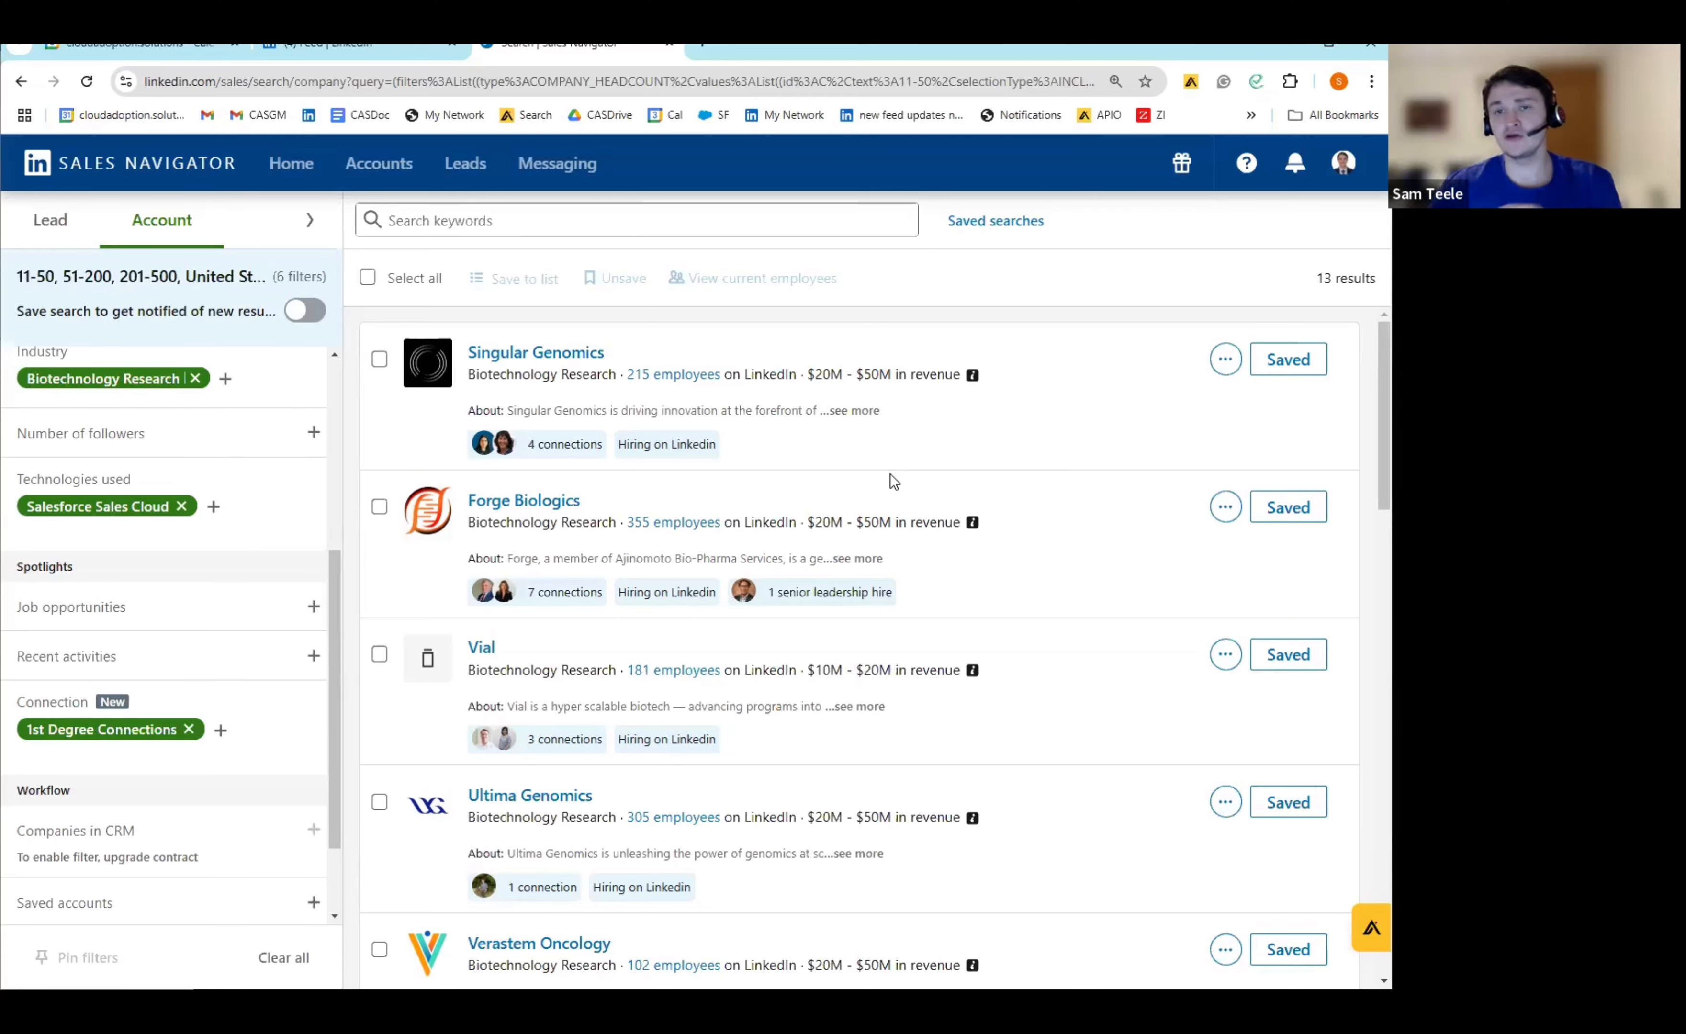
pyautogui.scroll(-6, 615, 594)
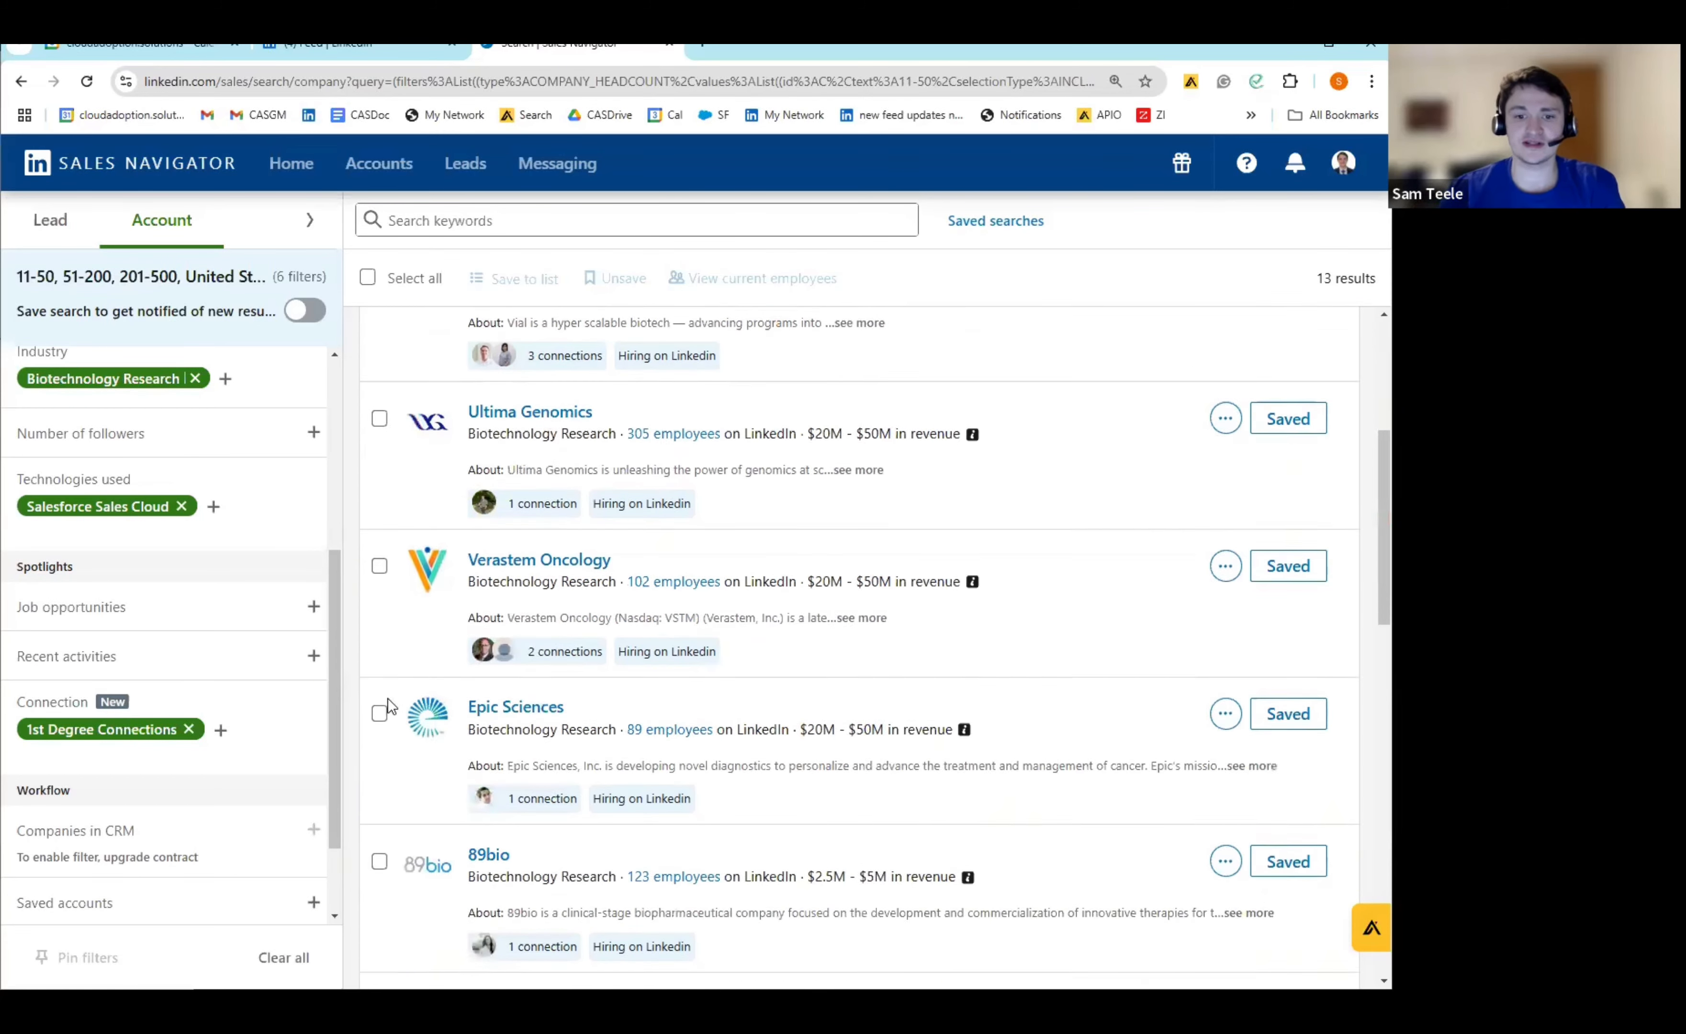
pyautogui.scroll(-2, 320, 715)
pyautogui.scroll(2, 400, 228)
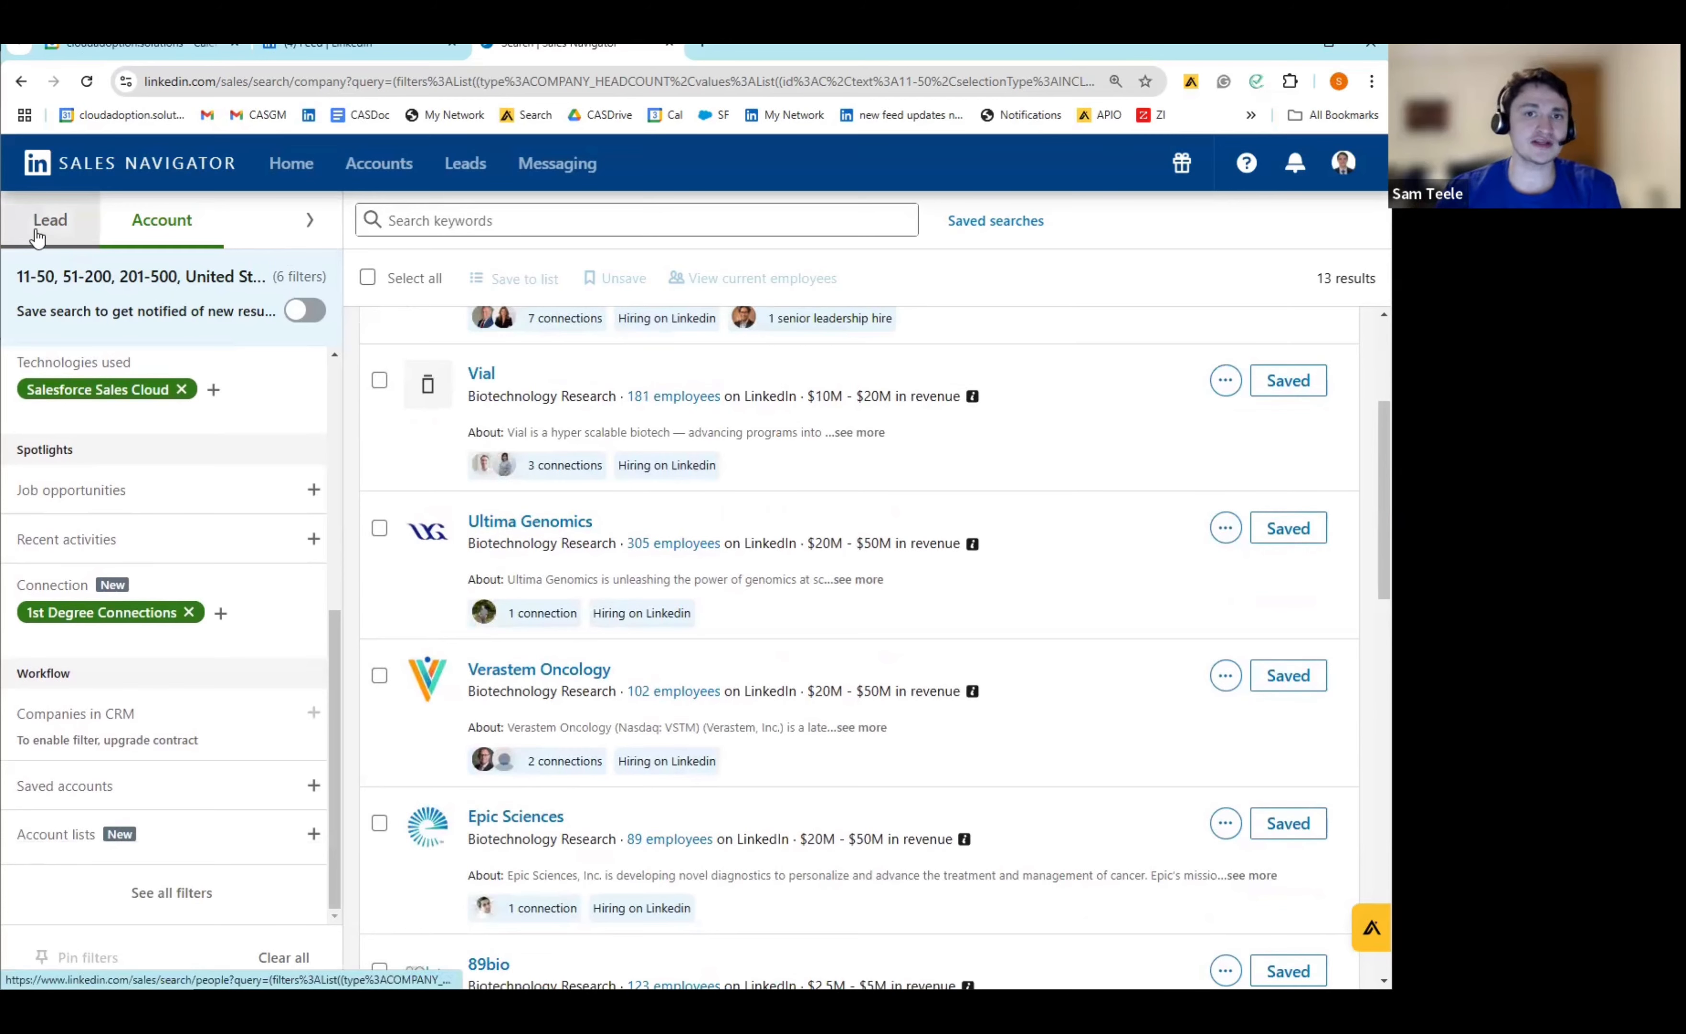